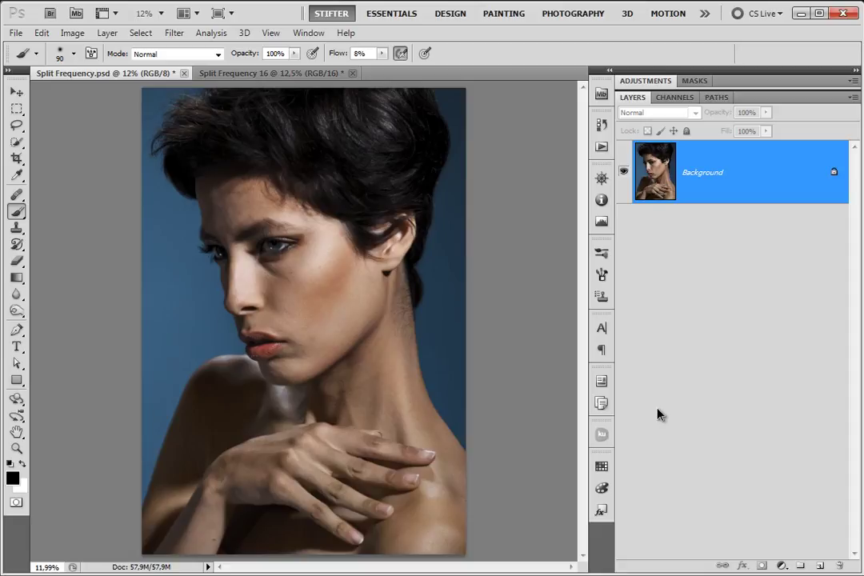
Step: Start recording a new action named "Split Frequency (8-bit)" in the set The Art of D&B
left_click(601, 147)
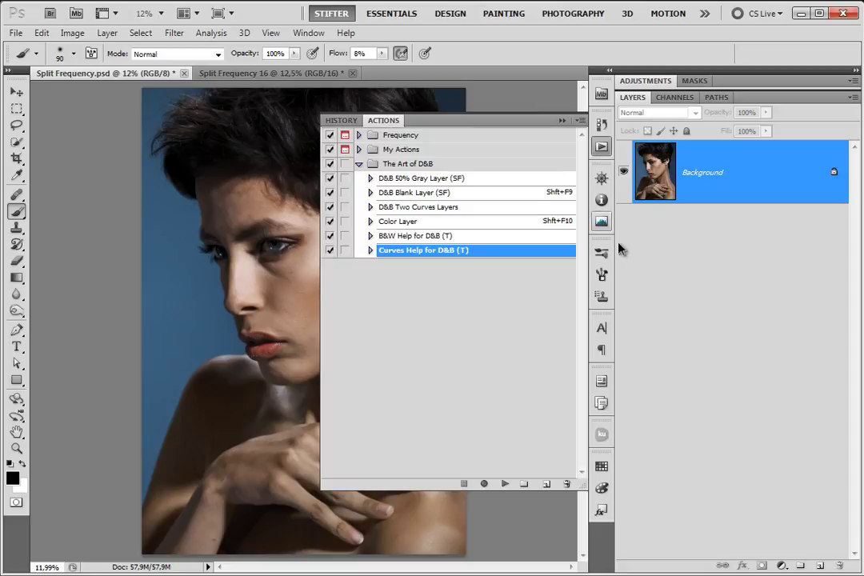
left_click(548, 484)
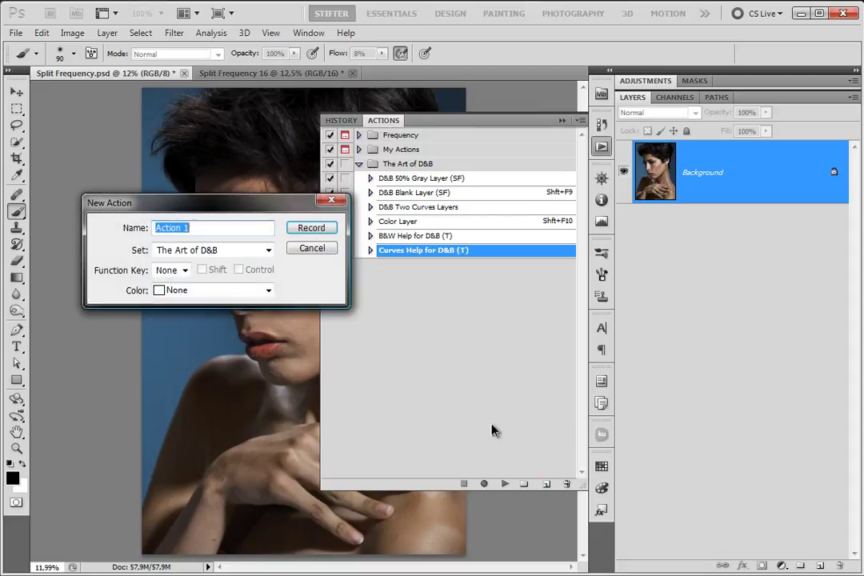
right_click(212, 224)
left_click(218, 283)
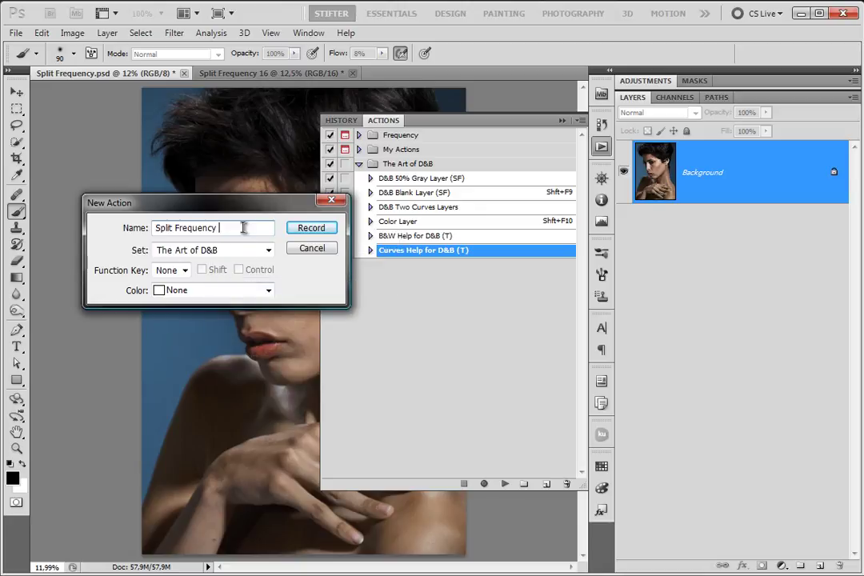
type("()")
key("Left")
type("8-bit")
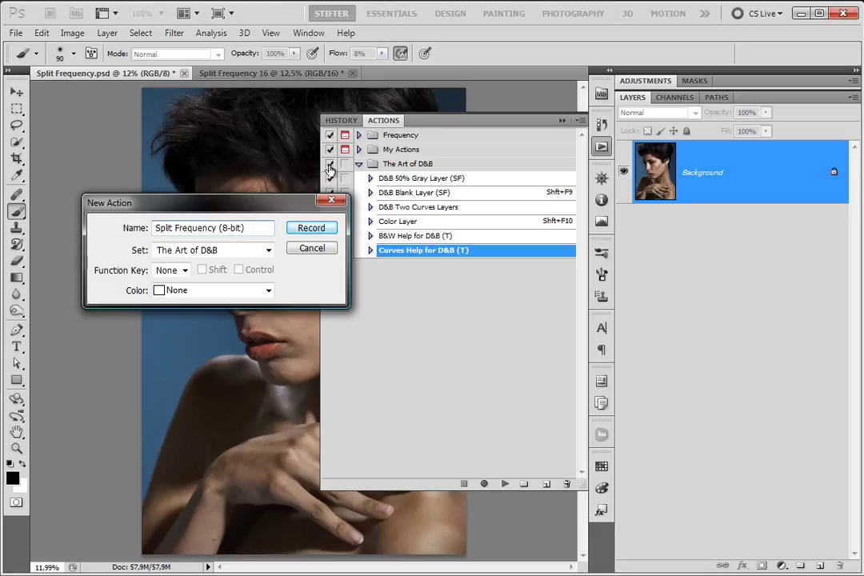
left_click(312, 228)
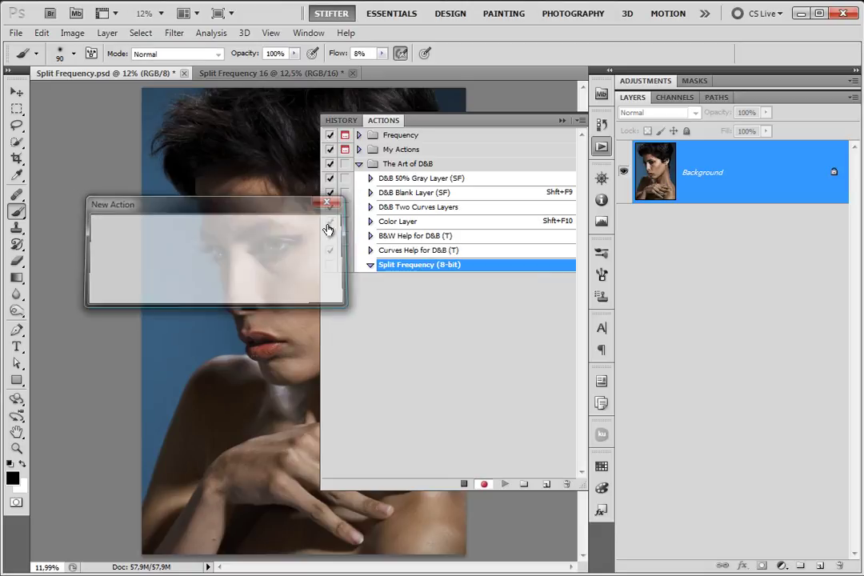
left_click(601, 146)
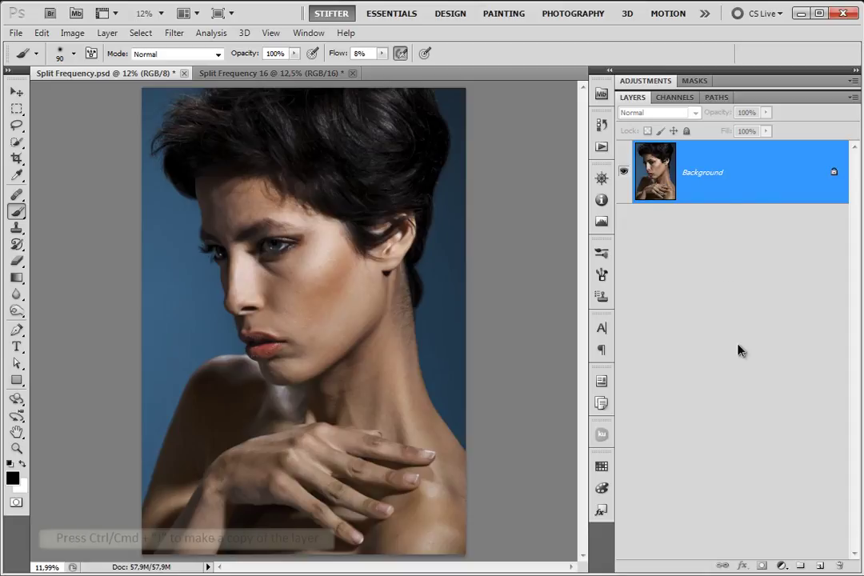
Step: Duplicate the Background layer twice and rename the lower copy LOW and the upper copy HIGH
key("ctrl+j")
key("ctrl+j")
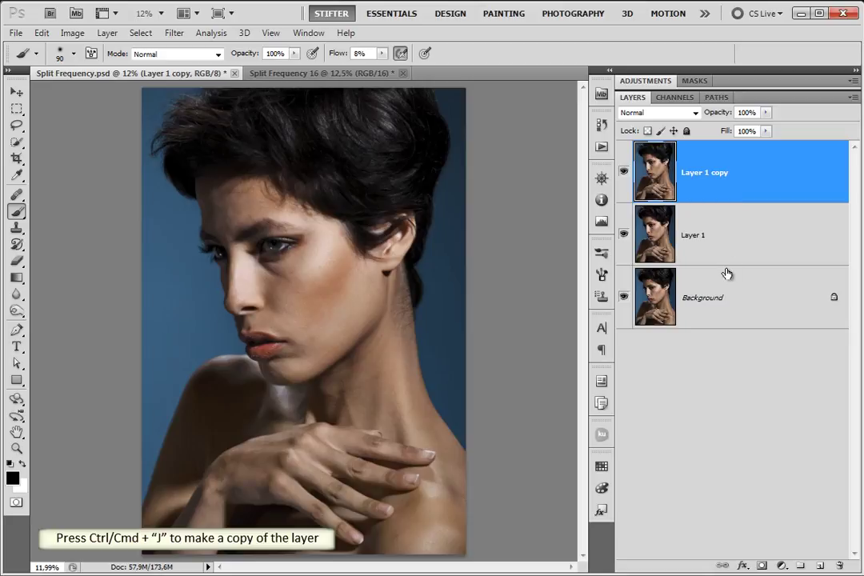
double_click(696, 235)
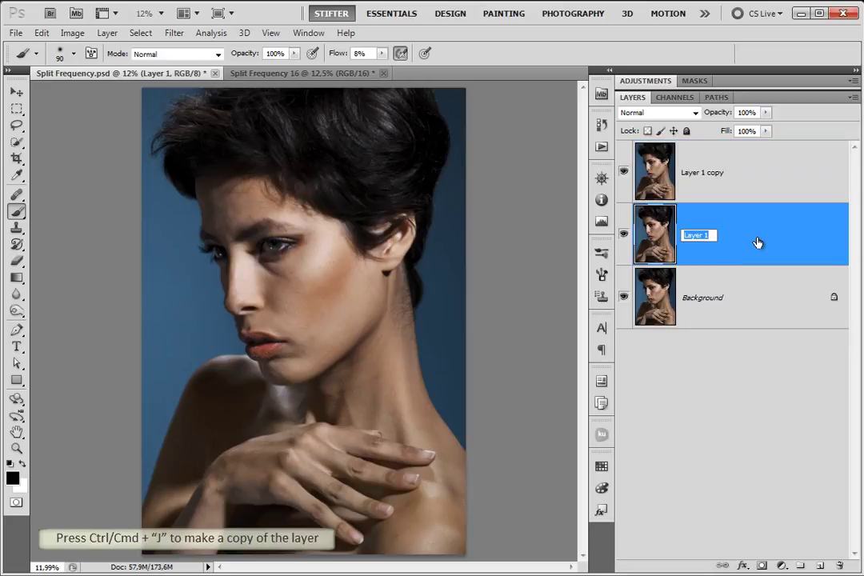
type("LOW")
key("Return")
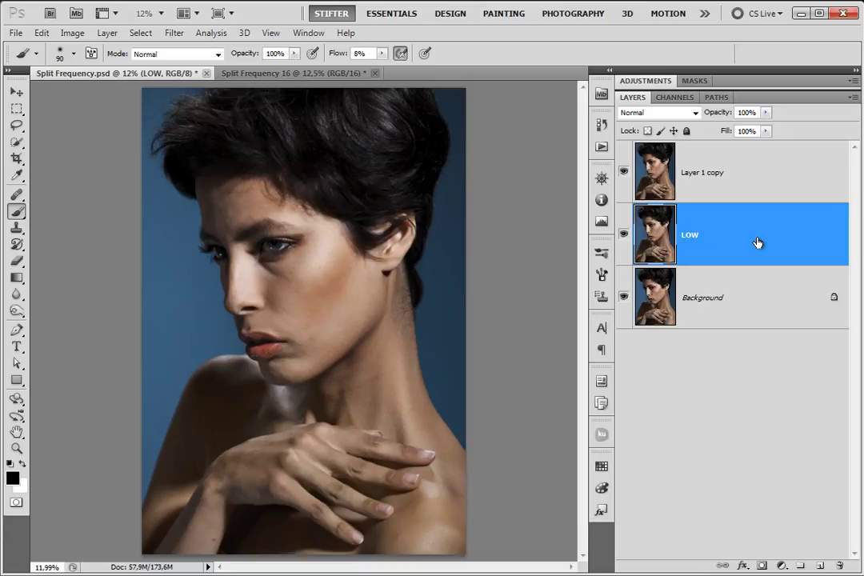
double_click(701, 173)
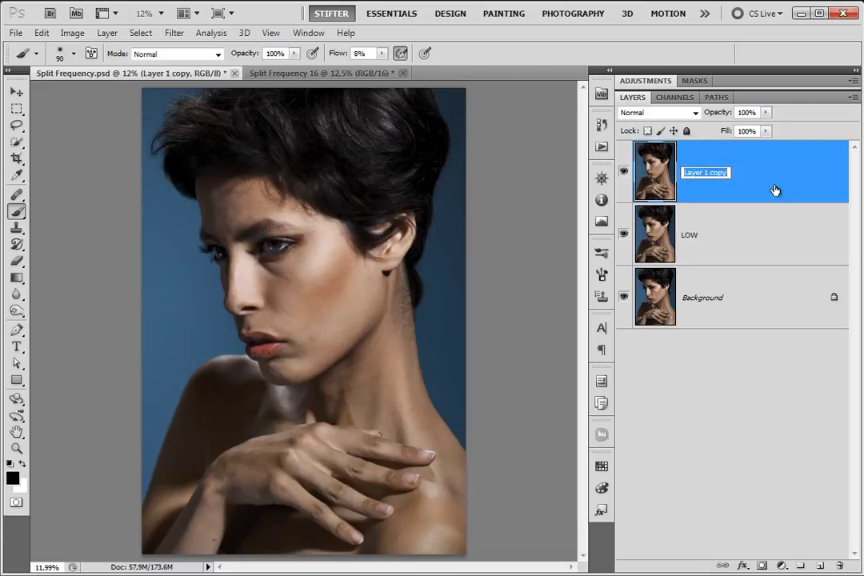
type("HIGH")
key("Return")
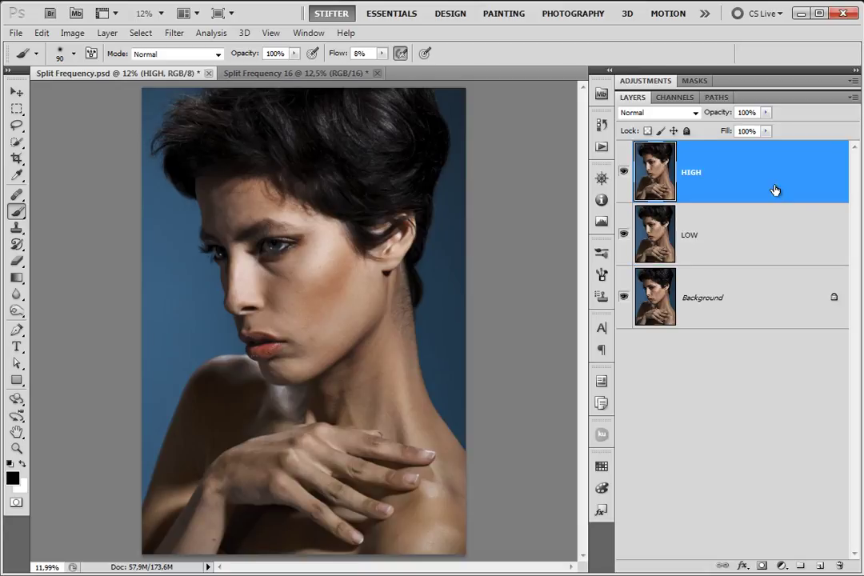
Step: Hide the HIGH layer and apply a Gaussian Blur with a 21.0-pixel radius to the LOW layer
left_click(624, 172)
left_click(704, 232)
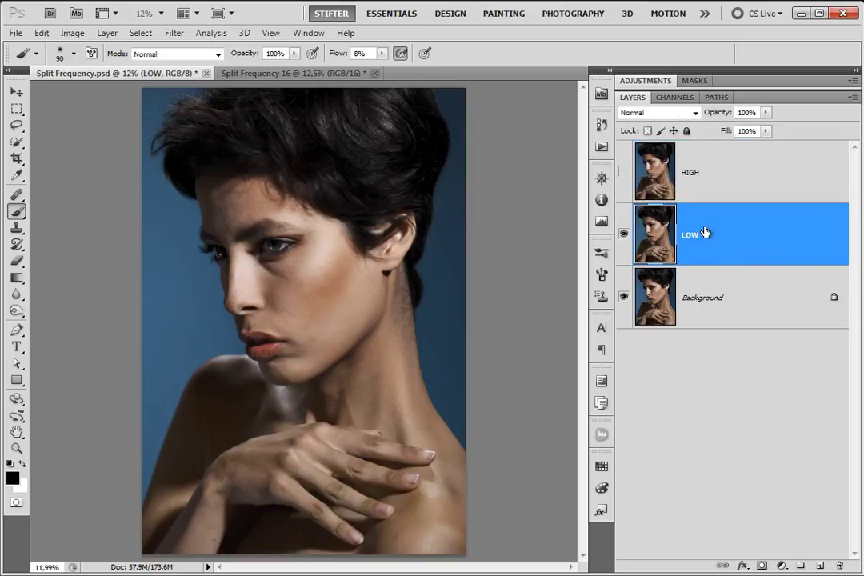
left_click(175, 33)
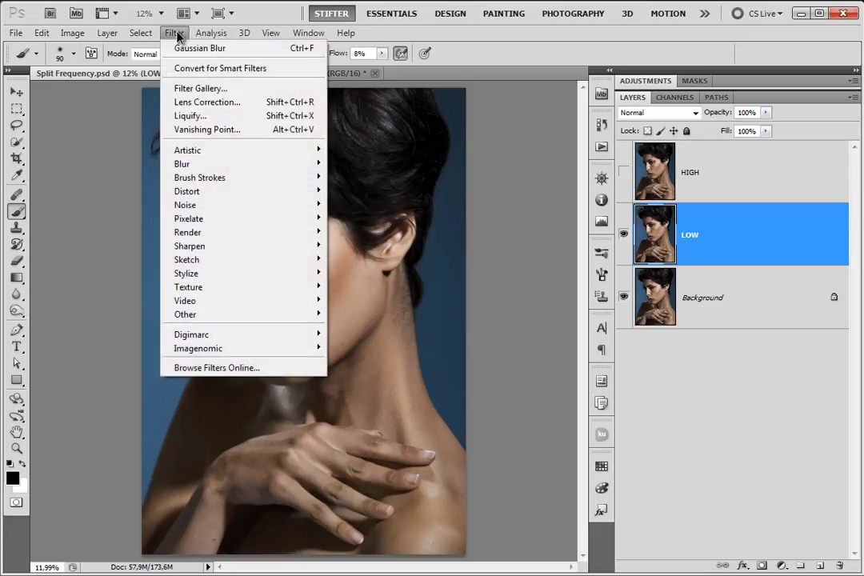
mouse_move(240, 165)
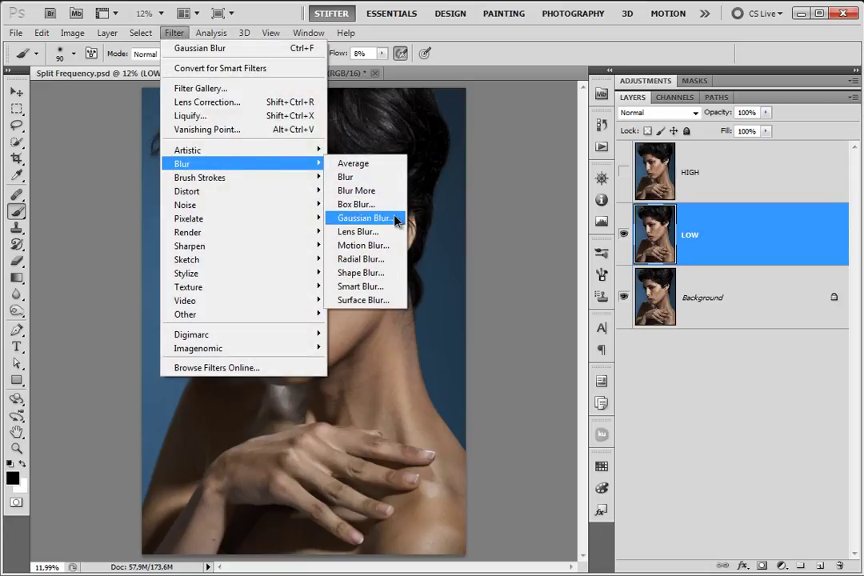
left_click(397, 219)
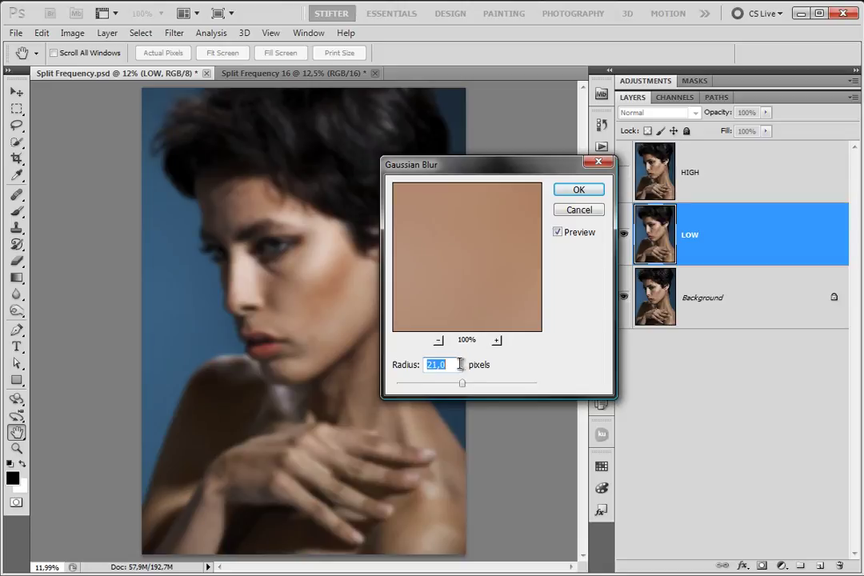
key("b")
left_click(579, 189)
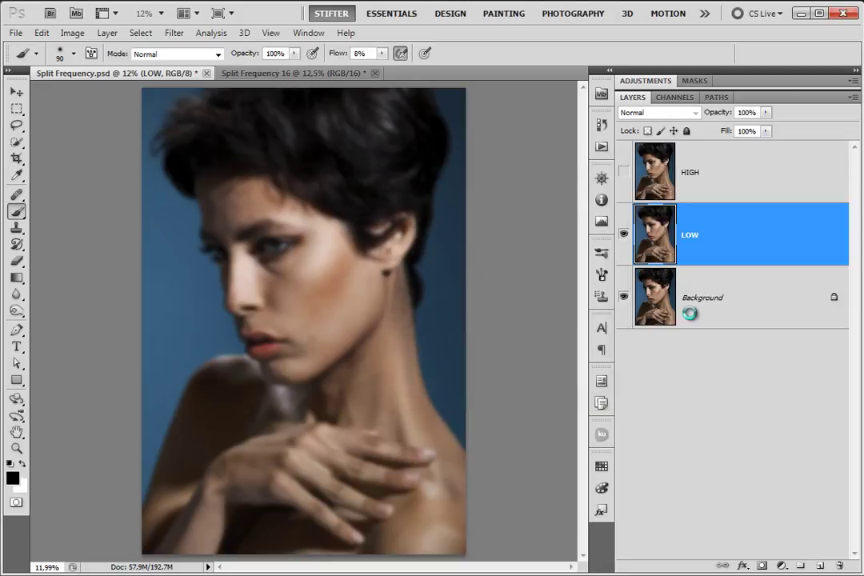
Step: Show the HIGH layer and use Apply Image on it with source layer LOW, Subtract blending, scale 2 and offset 128
left_click(719, 191)
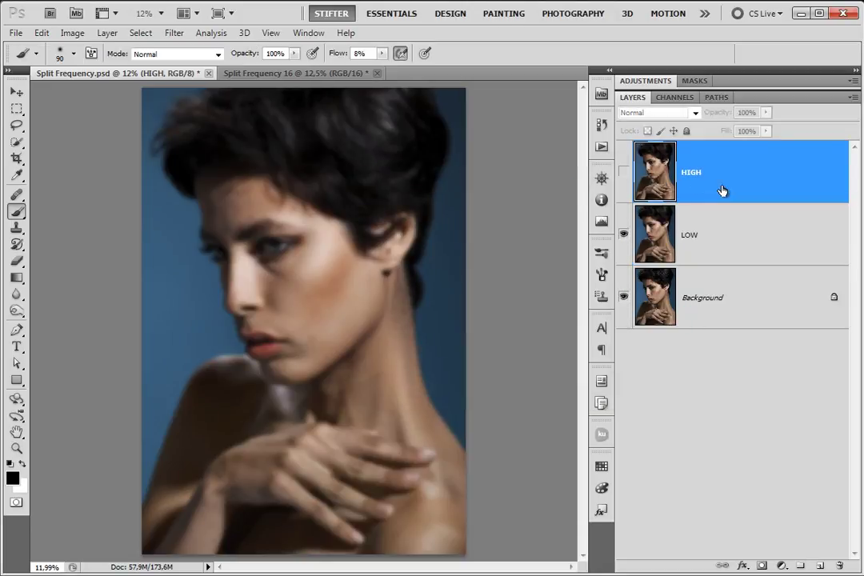
left_click(623, 171)
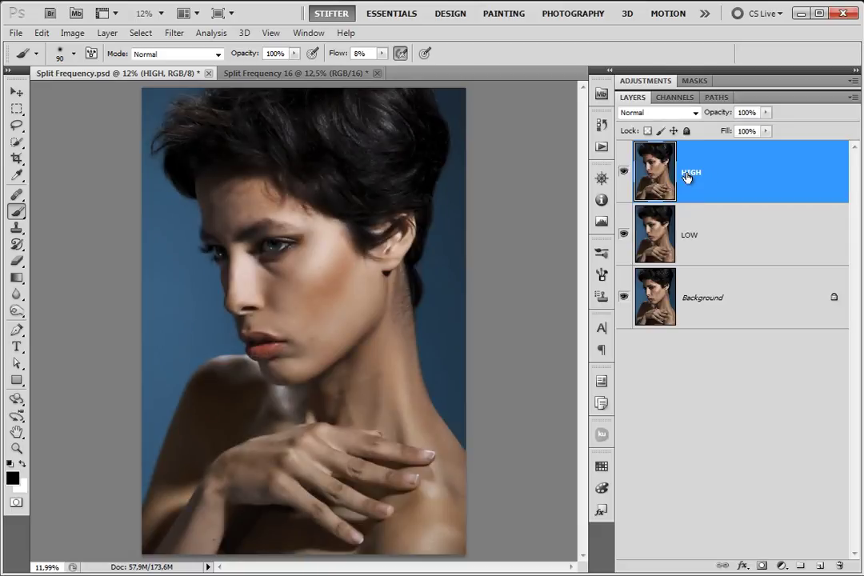
left_click(72, 33)
left_click(96, 237)
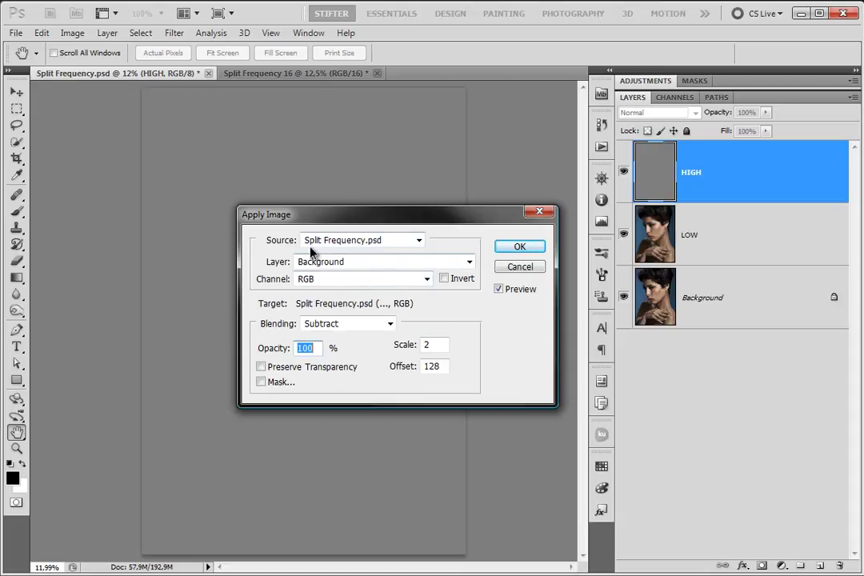
left_click(395, 239)
left_click(400, 253)
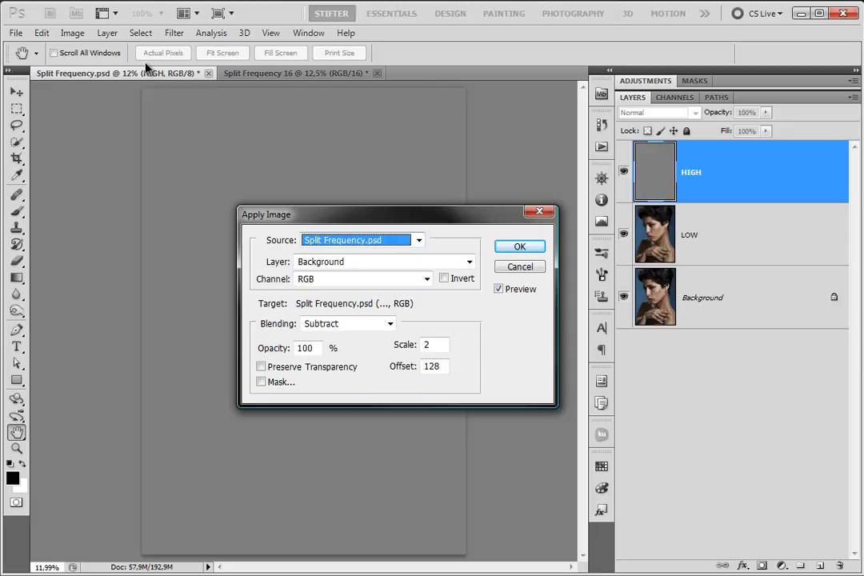
left_click(364, 264)
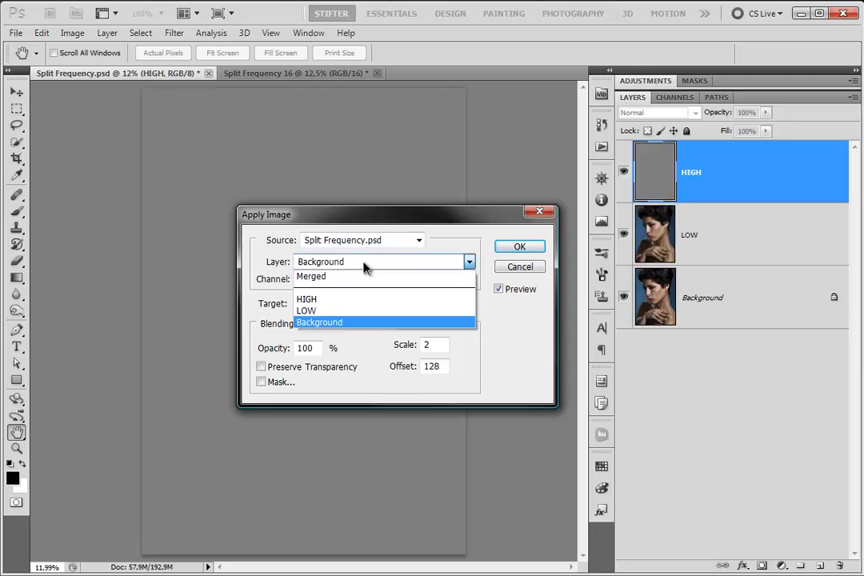
left_click(357, 310)
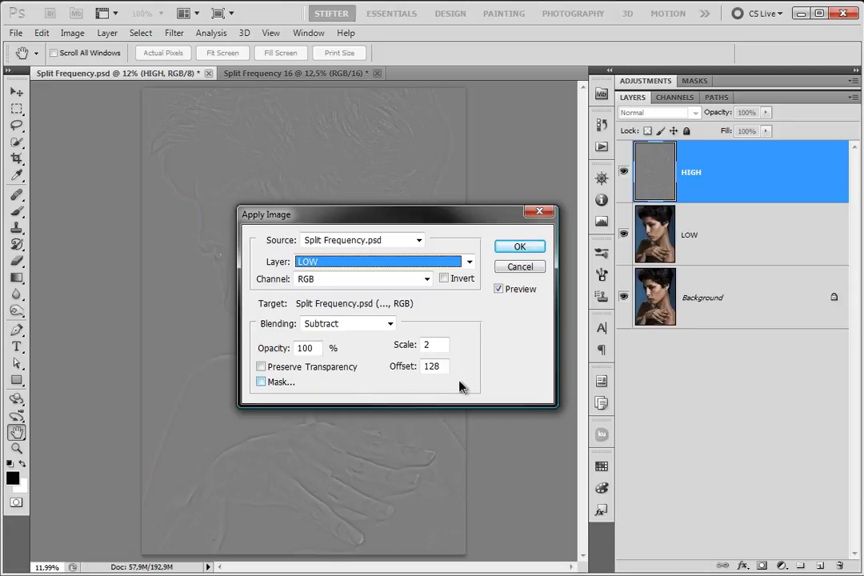
left_click(518, 247)
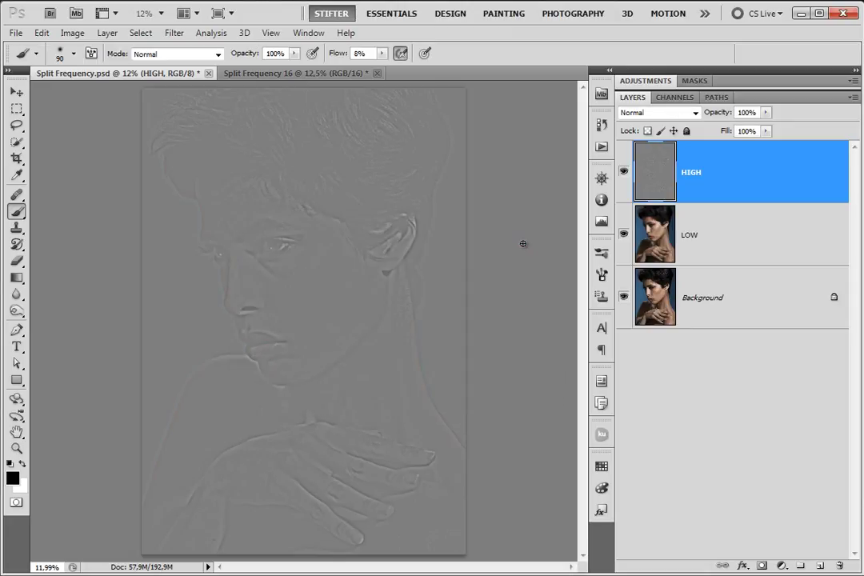
Step: Set the HIGH layer's blend mode to Linear Light
left_click(695, 114)
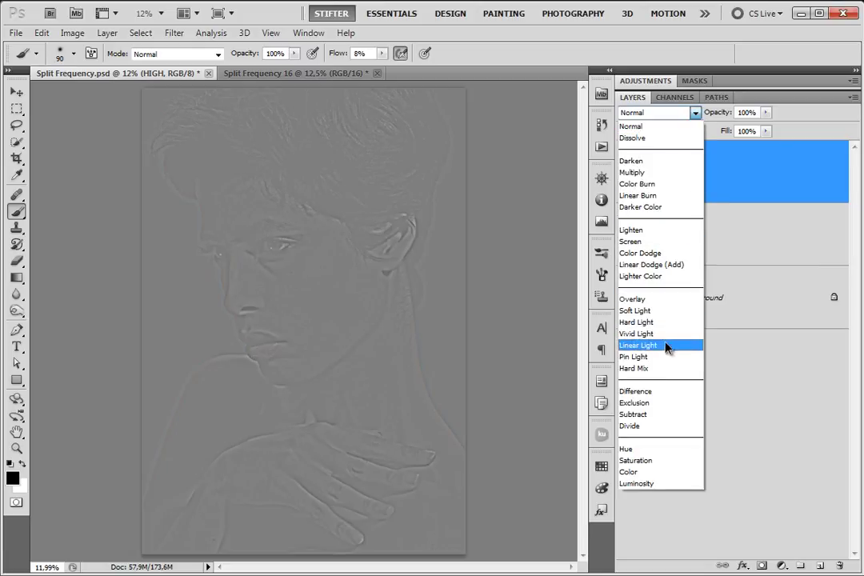
left_click(638, 344)
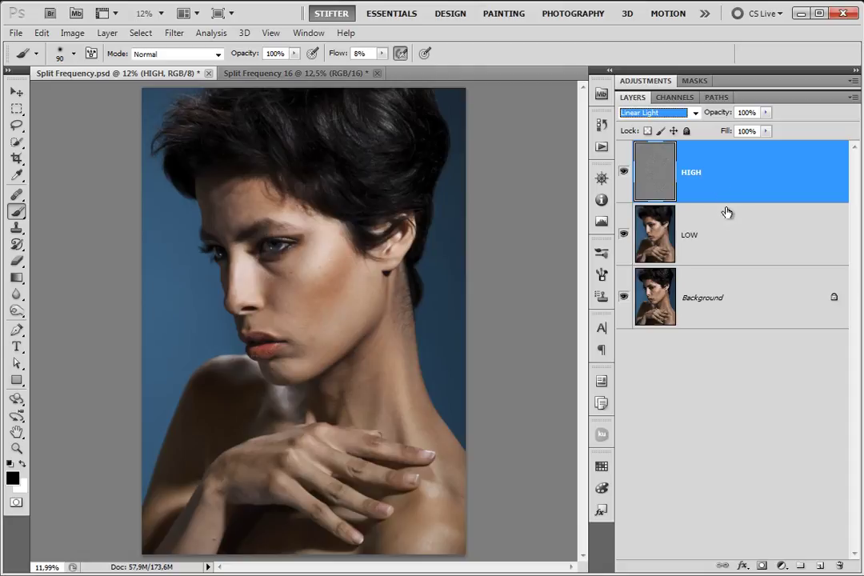
left_click(742, 218)
Step: Duplicate the HIGH layer and clip the copy to the original HIGH layer
left_click(738, 179)
left_click_drag(746, 182, 821, 565)
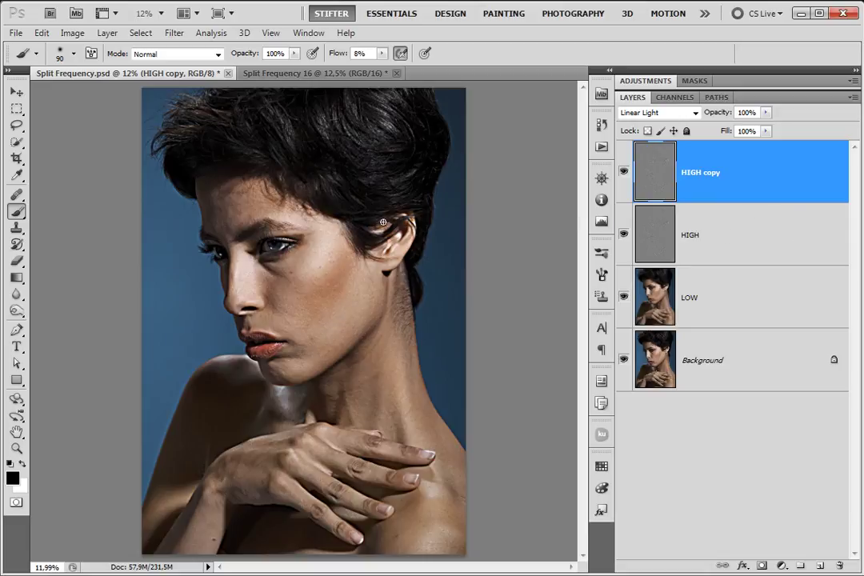
left_click(780, 202, "alt")
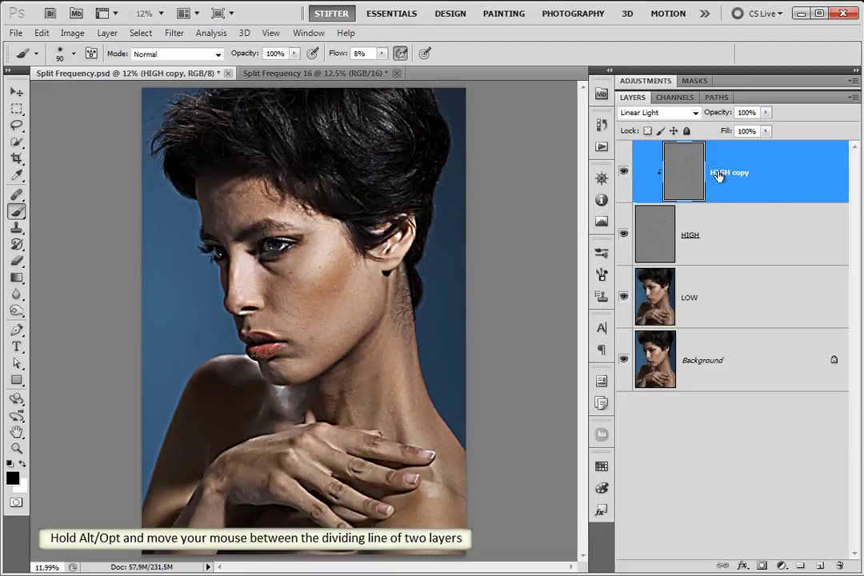
Step: Set the clipped HIGH copy's blend mode to Normal and add a white layer mask to it
left_click(691, 113)
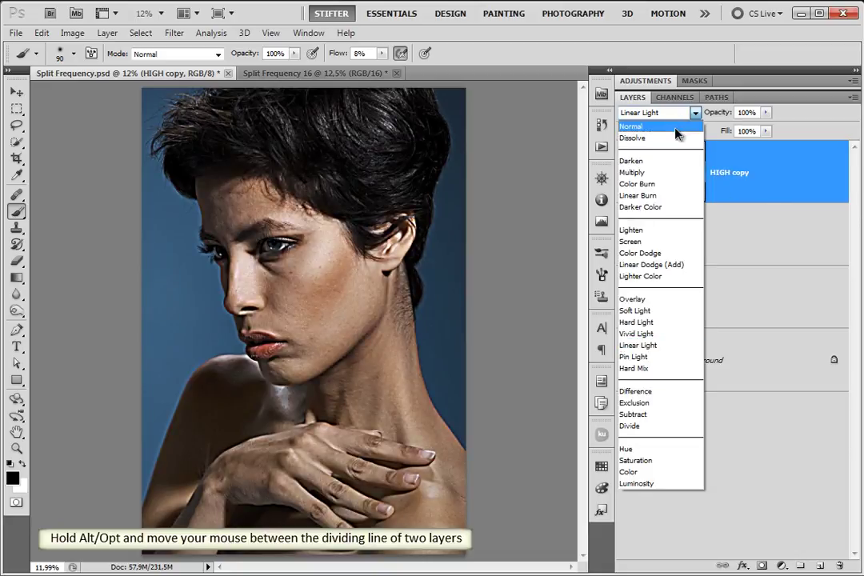
left_click(676, 126)
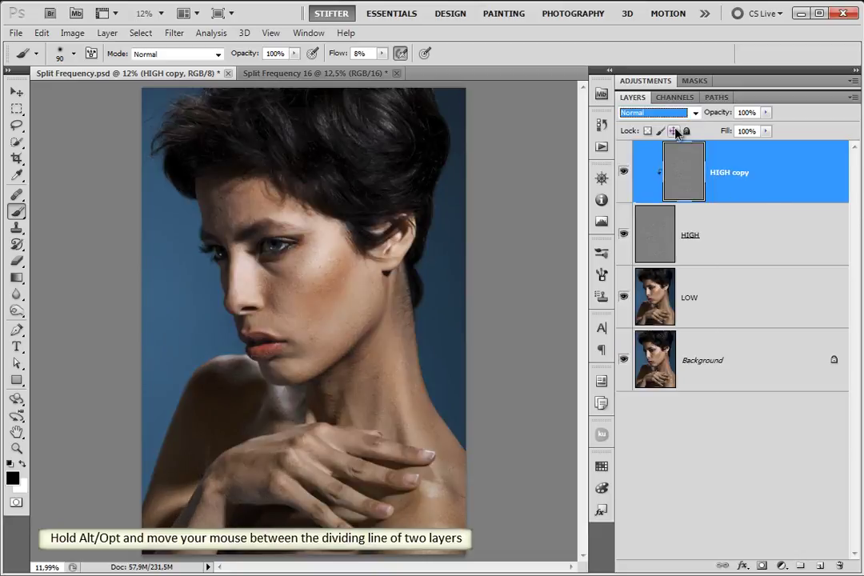
left_click(761, 566)
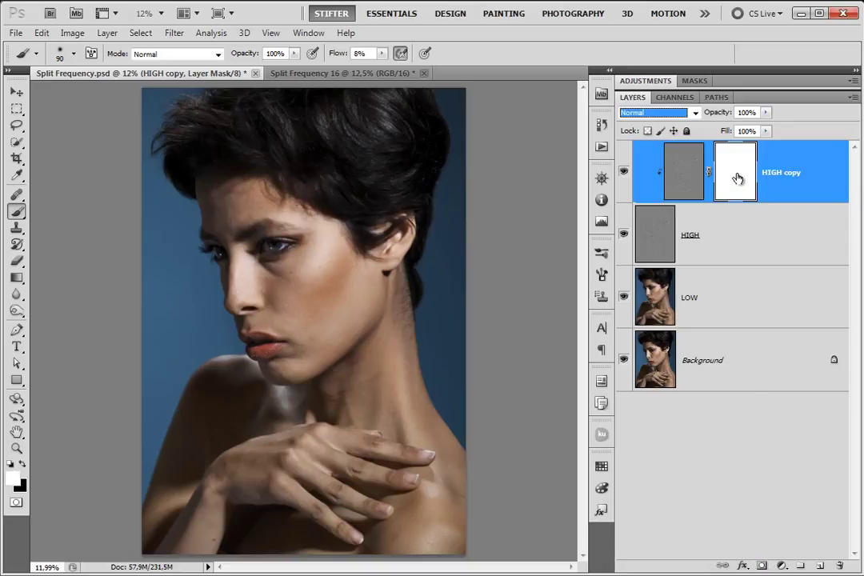
Step: Group the HIGH copy, HIGH and LOW layers into a new group named "Split Frequency (8-bit)" in Pass Through mode
left_click(676, 182)
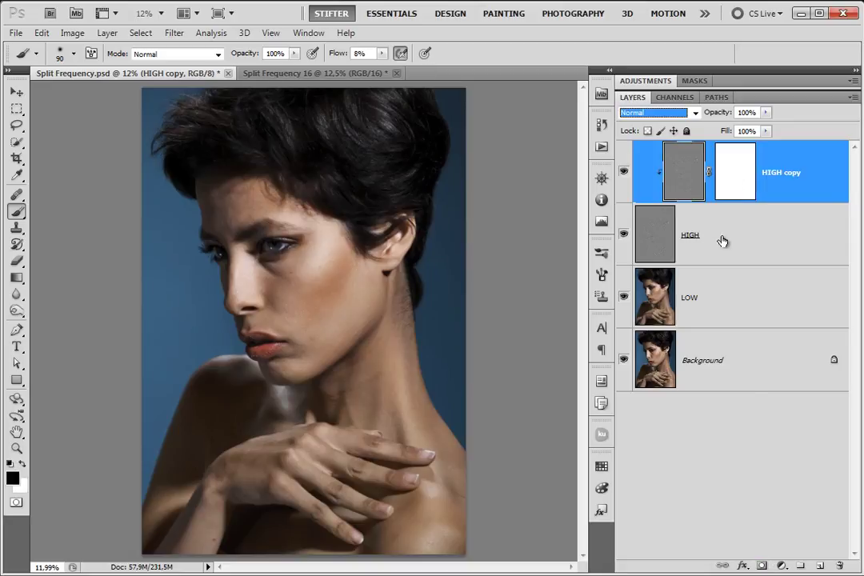
left_click(801, 309, "shift")
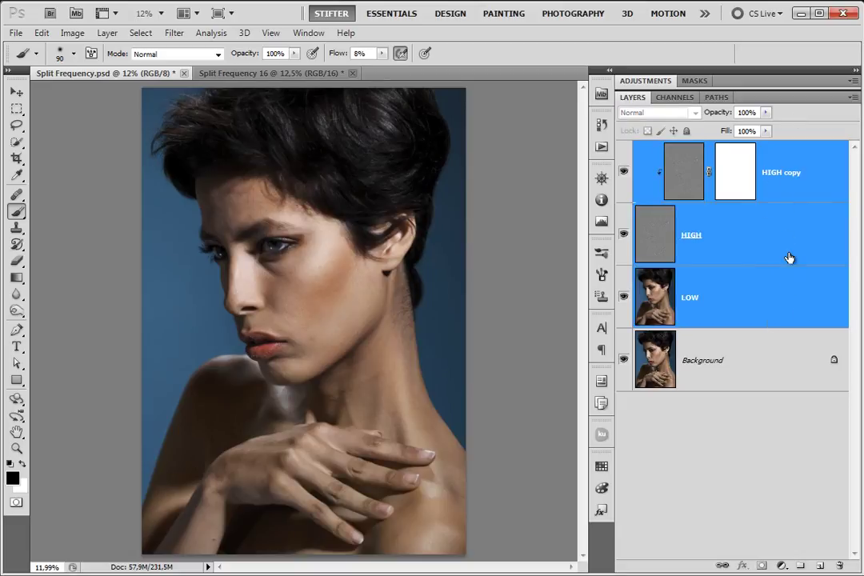
left_click_drag(788, 299, 802, 564)
right_click(472, 286)
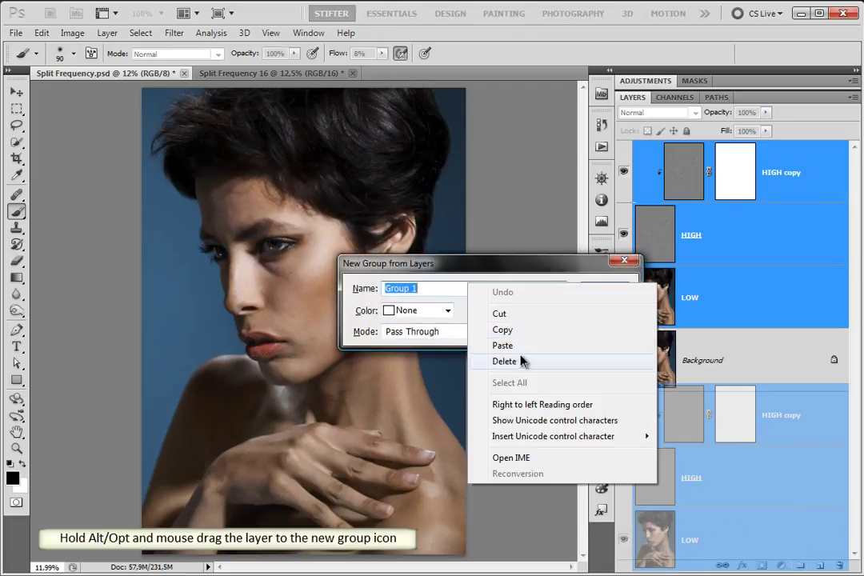
left_click(518, 349)
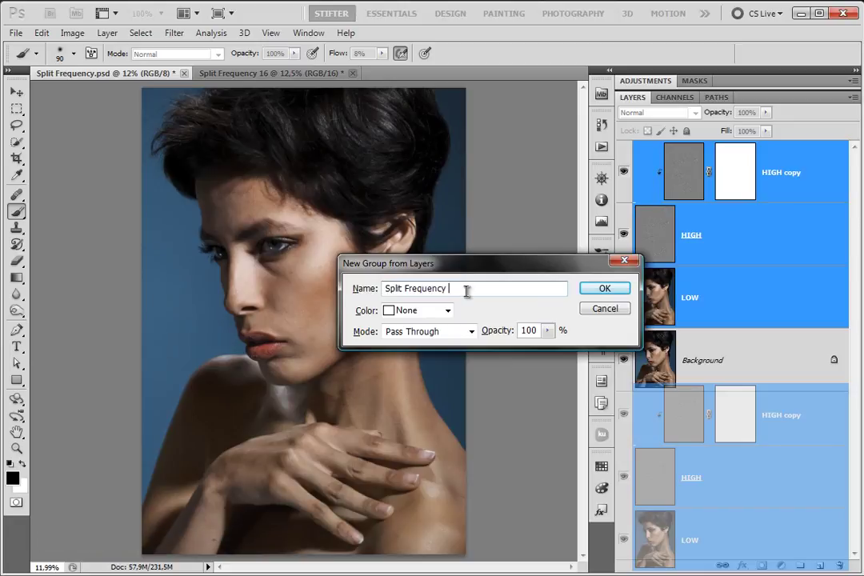
type("()8-bit")
left_click(605, 288)
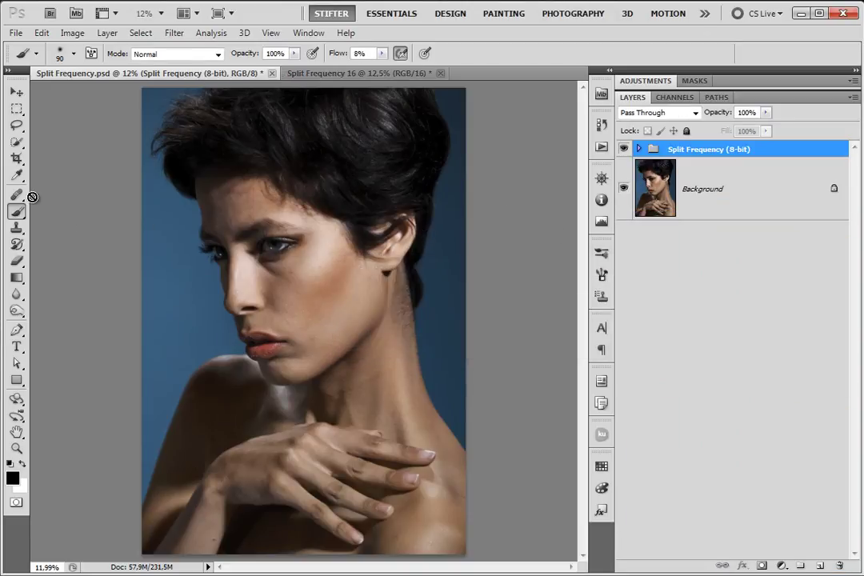
Step: Stop recording the action and select Split Frequency (8-bit) in the action list
left_click(640, 149)
left_click(640, 149)
left_click(602, 146)
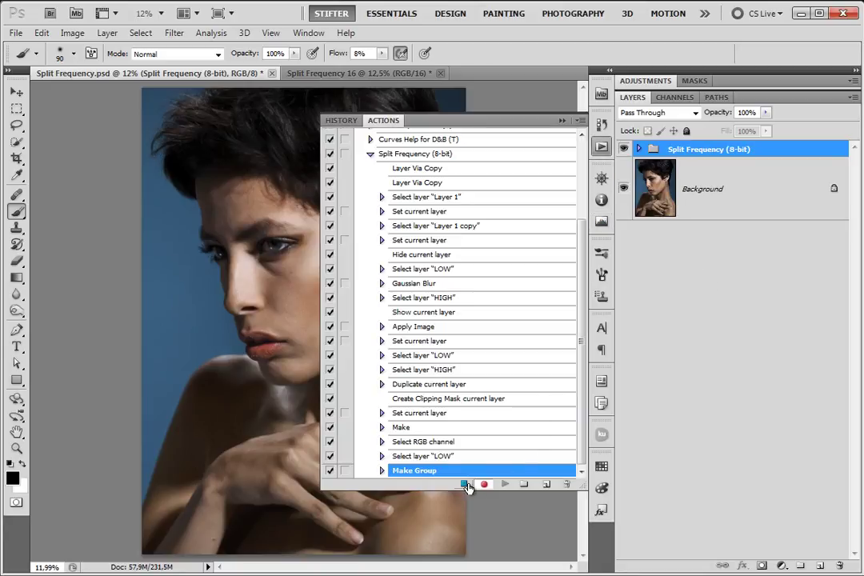
left_click_drag(582, 380, 588, 298)
left_click(432, 265)
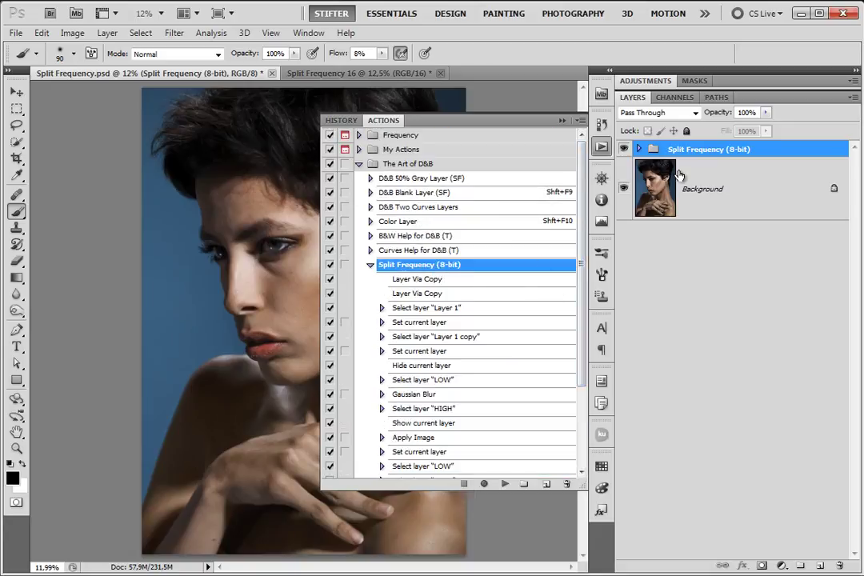
Step: Delete the Split Frequency (8-bit) group with its contents and play the recorded 8-bit action on the Background layer
left_click_drag(734, 155, 839, 566)
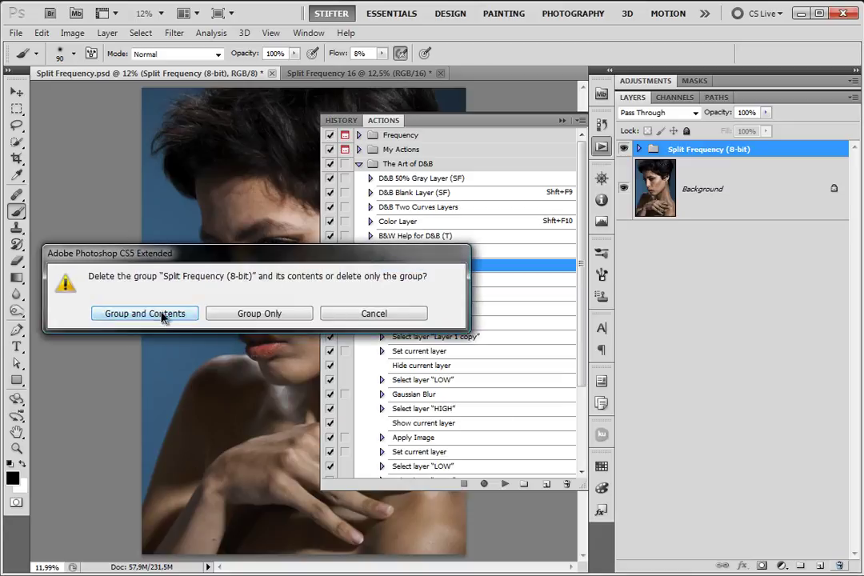
left_click(158, 318)
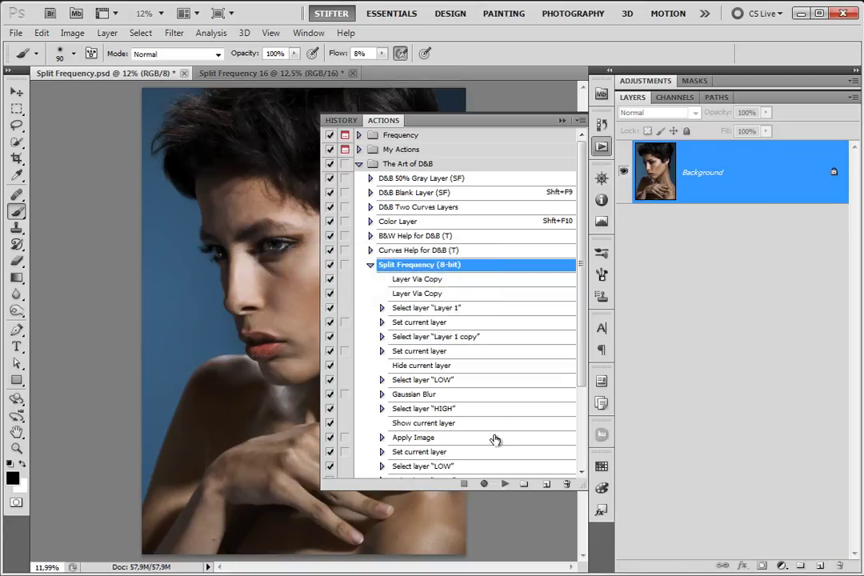
left_click(499, 485)
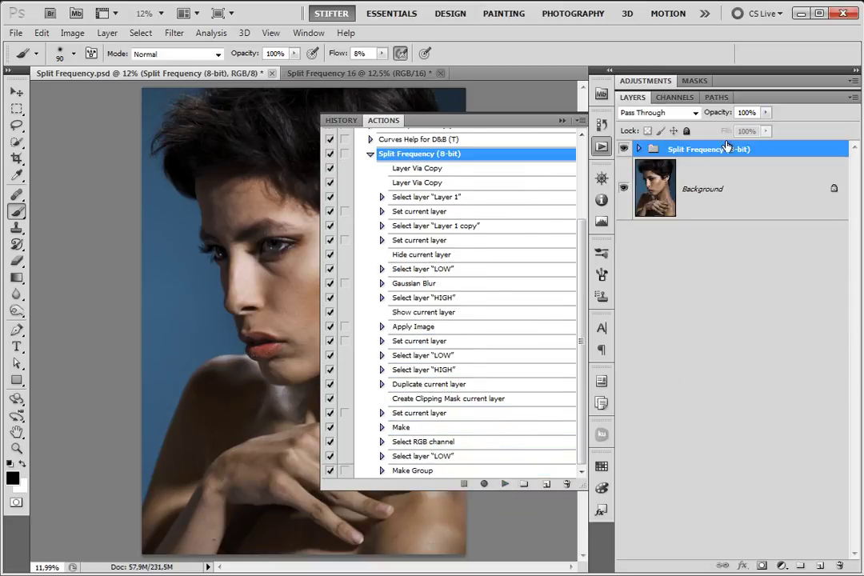
Step: Check the contents of the replayed Split Frequency (8-bit) group, and delete the group together with its layers
left_click(638, 149)
left_click(639, 149)
key("Delete")
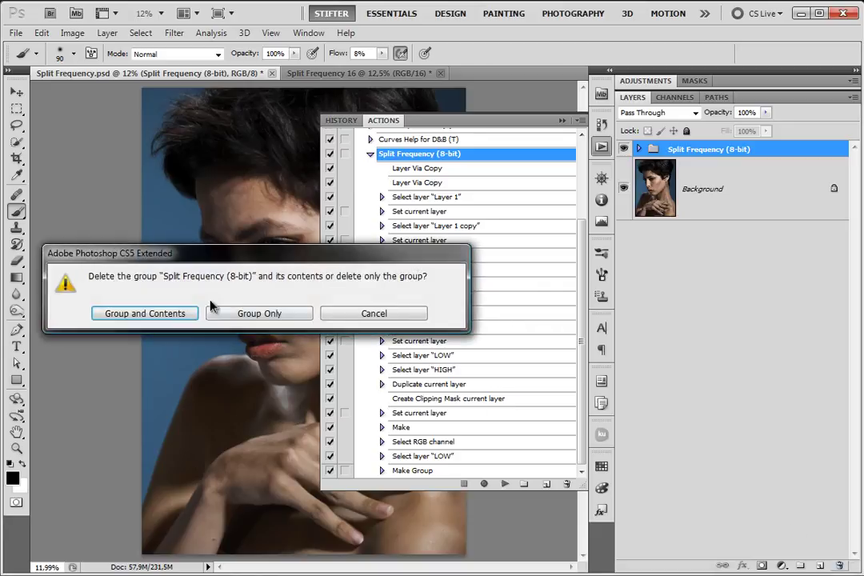
left_click(145, 314)
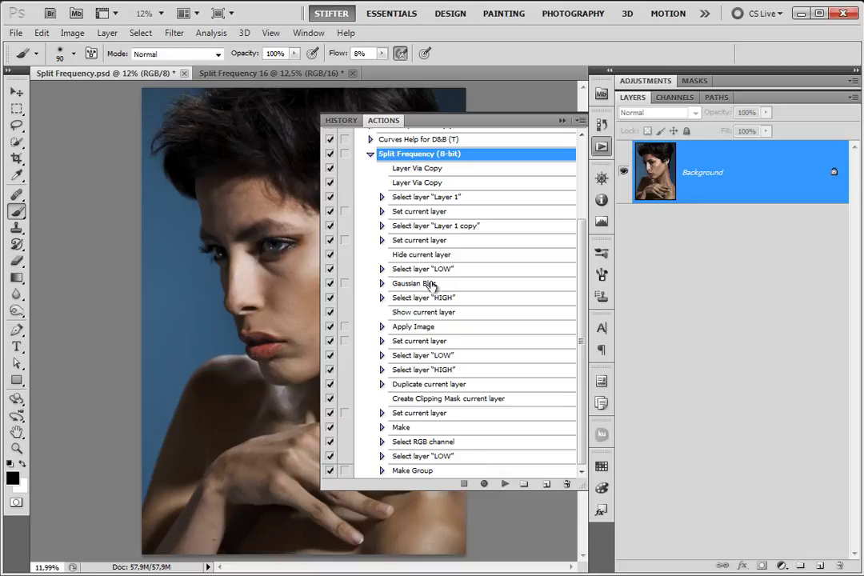
Step: Enable the dialog prompts for the action's Gaussian Blur and Apply Image steps, and play the action accepting both dialogs' recorded settings
left_click(346, 284)
left_click(346, 327)
left_click(505, 485)
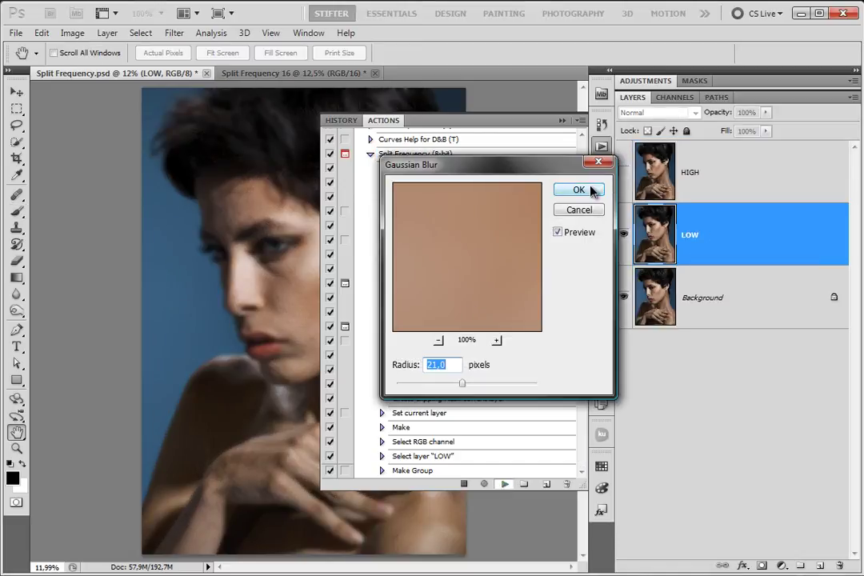
left_click(592, 191)
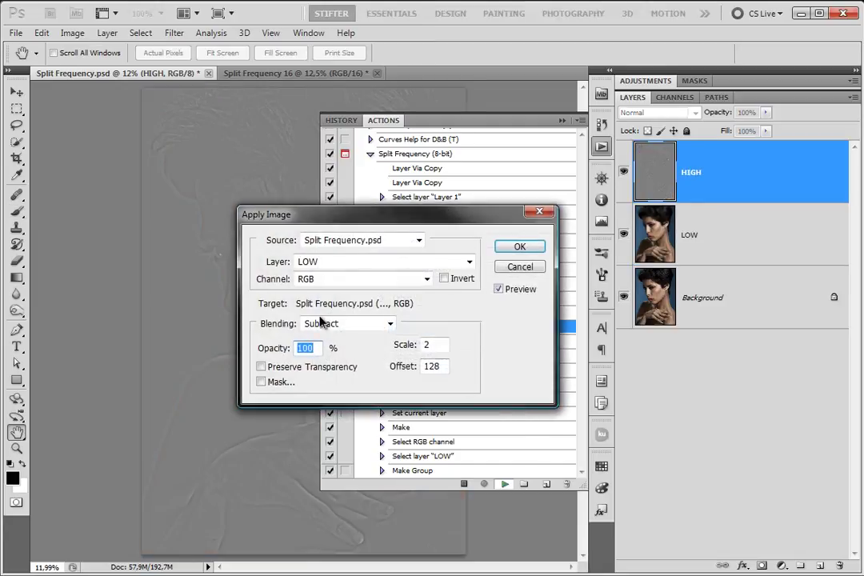
left_click(523, 250)
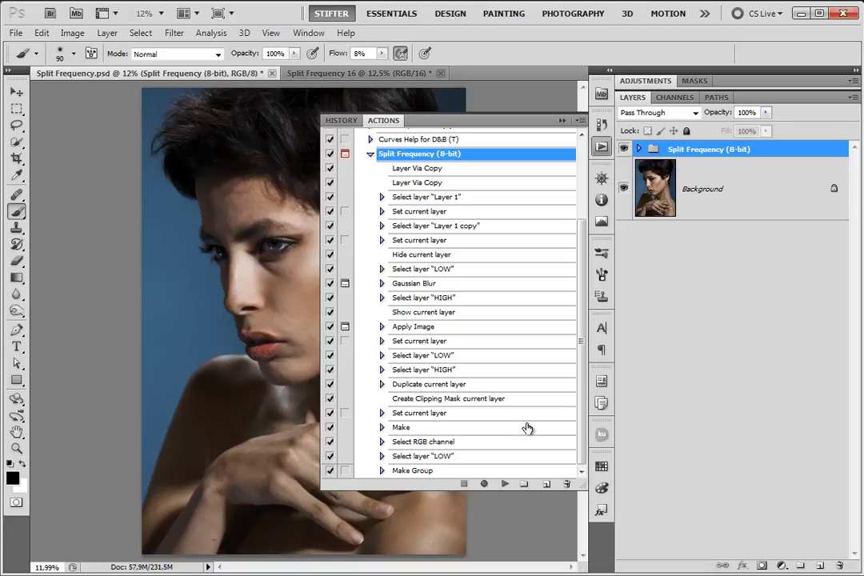
Step: Delete the newly generated group with its contents and switch to the Split Frequency 16 document
left_click(839, 566)
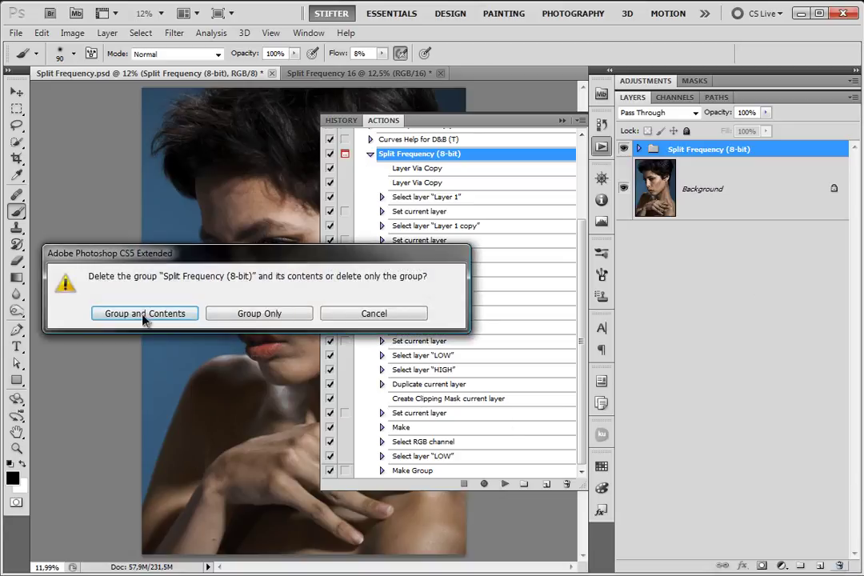
left_click(140, 268)
left_click(256, 73)
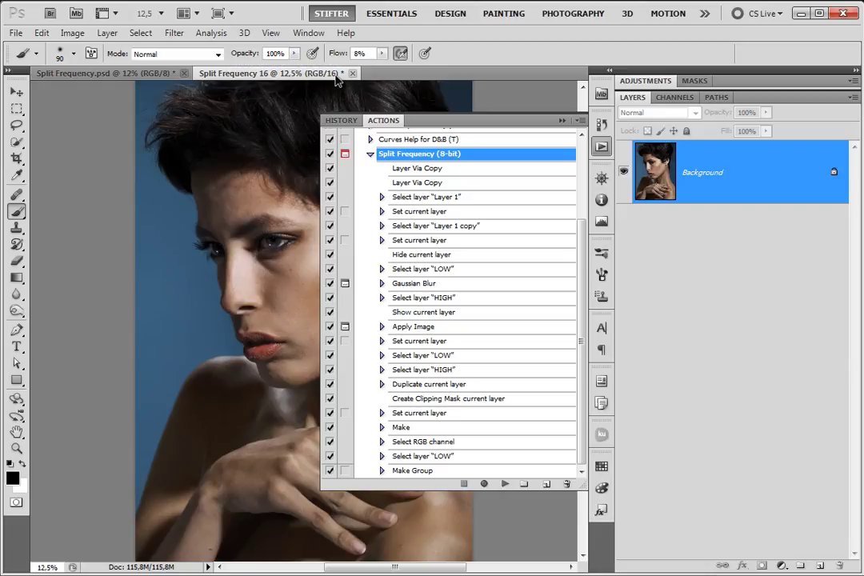
Step: Create a new action named "Split Frequency (16-bit)" in The Art of D&B set and start recording it
left_click(369, 154)
left_click(546, 484)
right_click(209, 231)
left_click(243, 294)
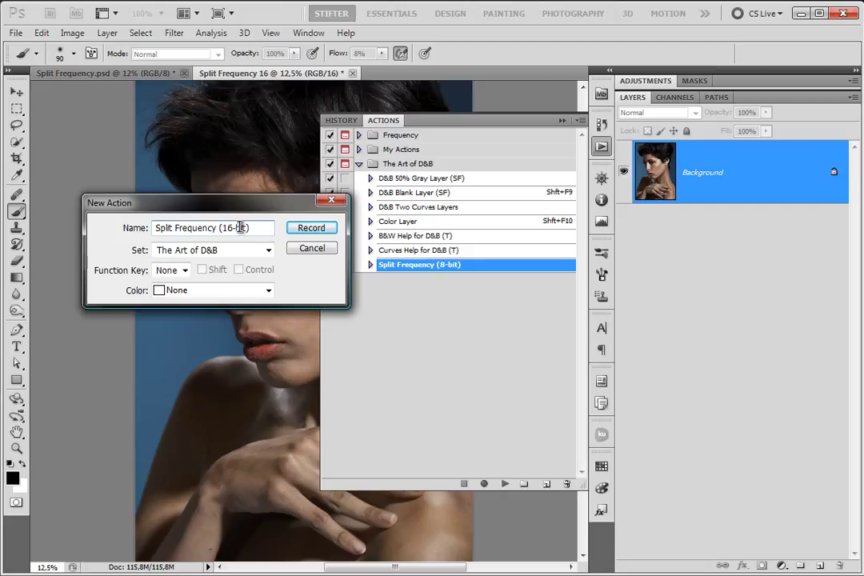
left_click(313, 228)
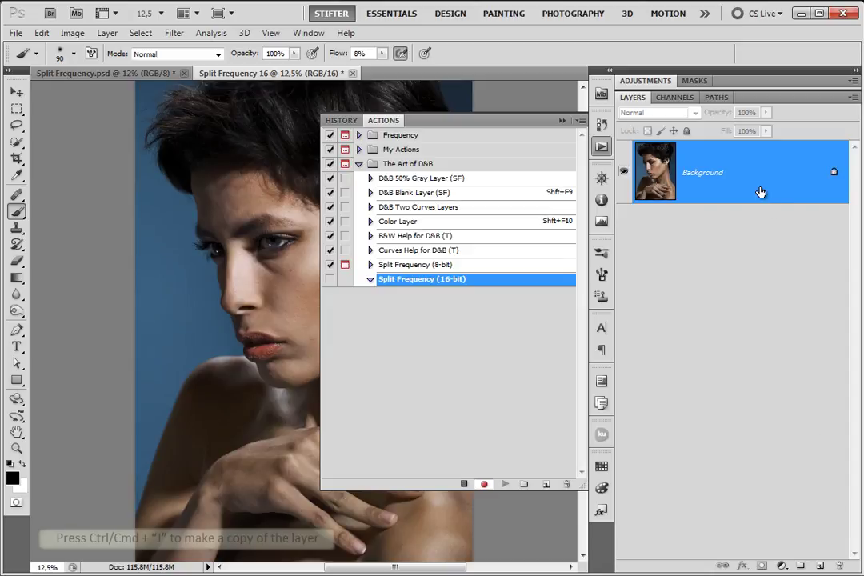
Step: Duplicate the Background layer twice and rename the lower copy LOW
key("ctrl+j")
key("ctrl+j")
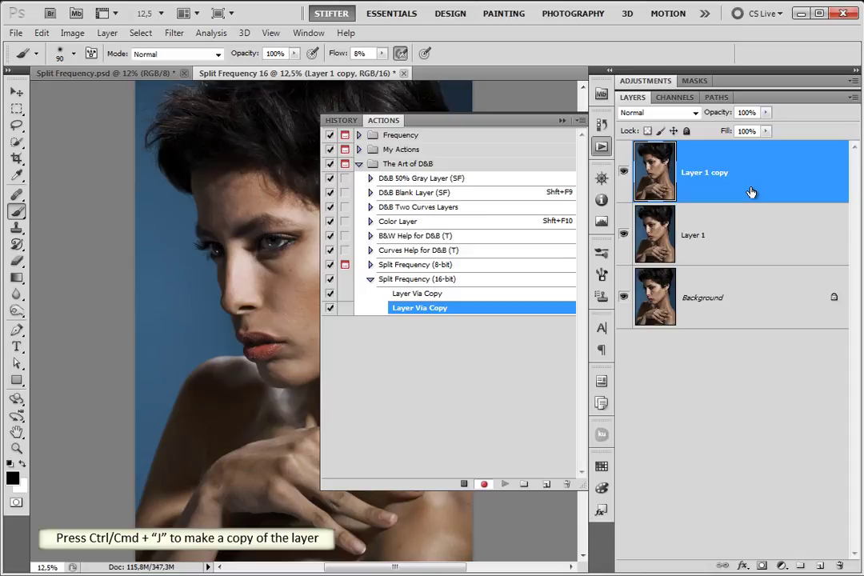
double_click(696, 235)
type("L")
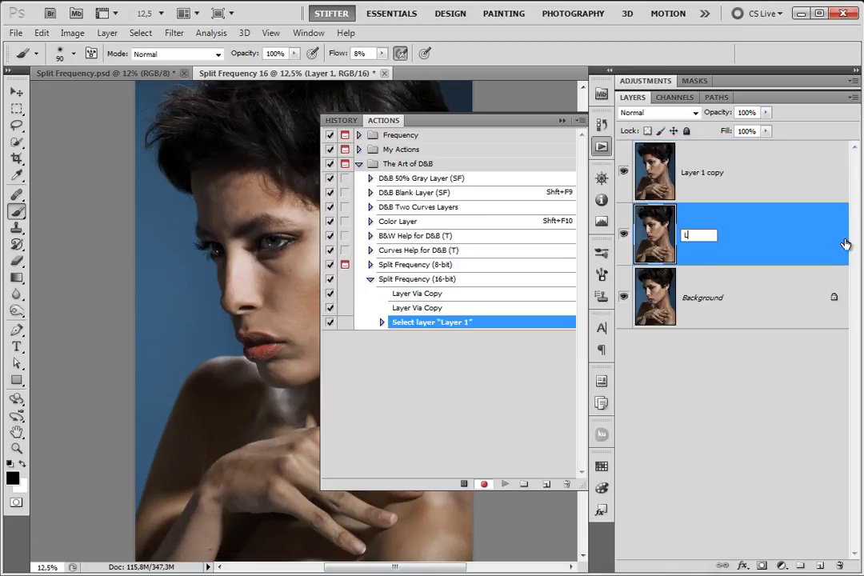
type("OW")
key("Return")
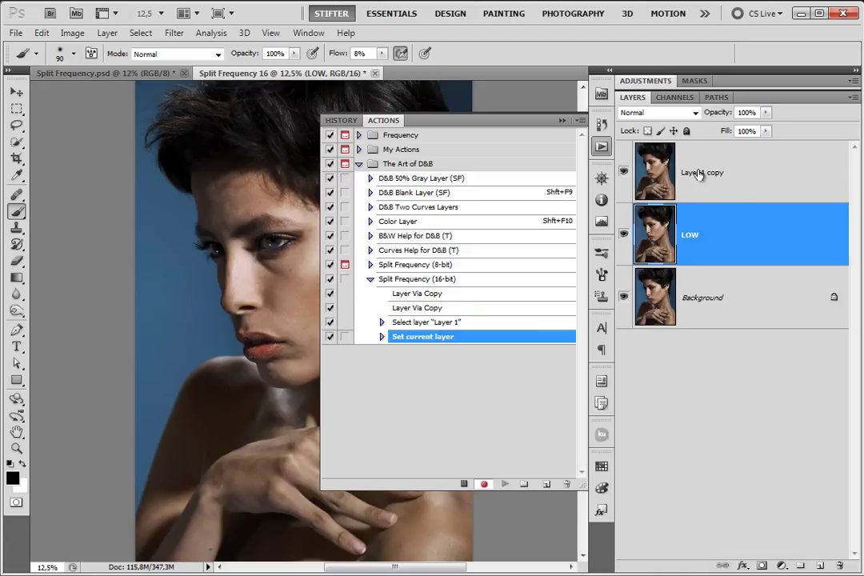
Step: Rename the upper layer copy HIGH and hide it
double_click(700, 172)
type("HIGH")
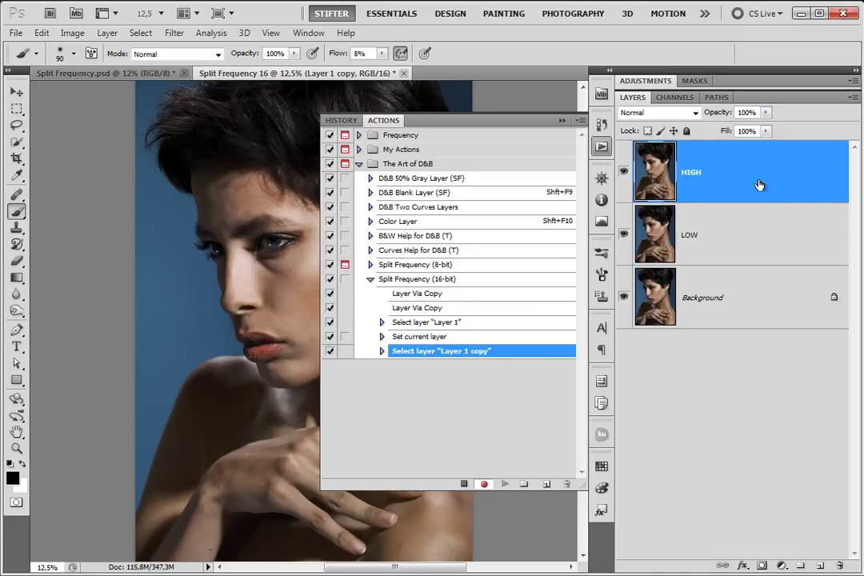
key("Return")
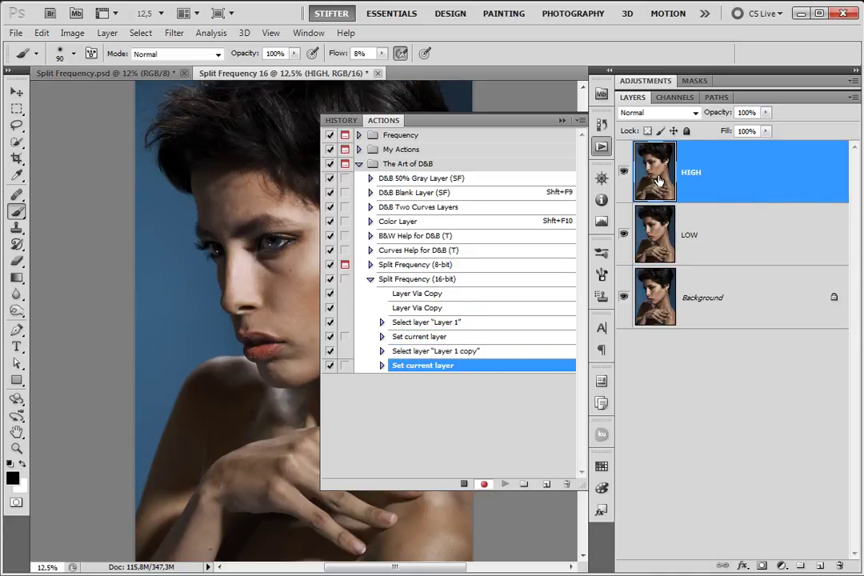
left_click(623, 173)
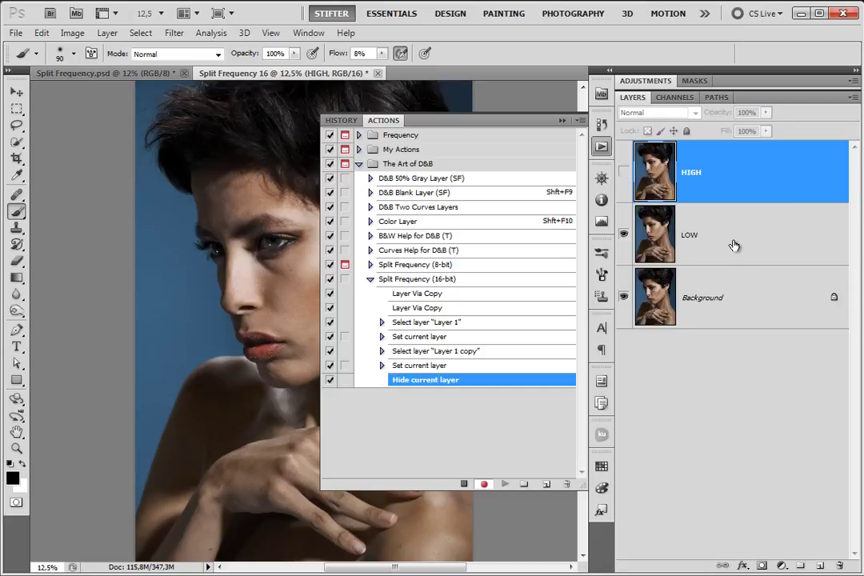
Step: Apply a Gaussian Blur to the LOW layer with the filter's current radius
left_click(735, 246)
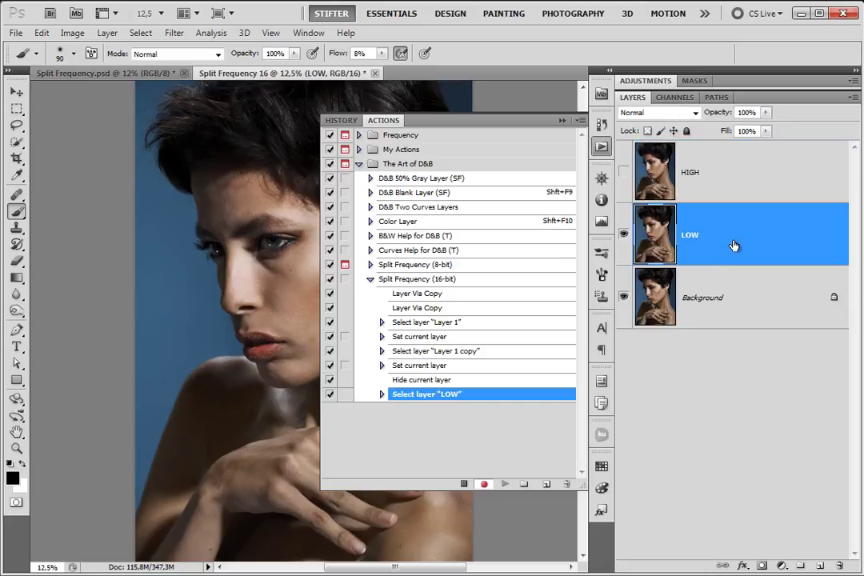
left_click(174, 32)
mouse_move(232, 163)
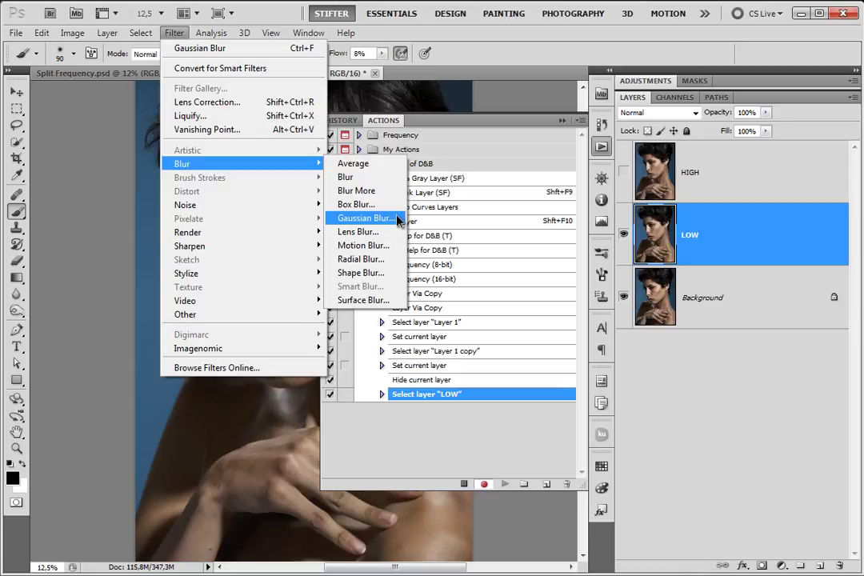
left_click(376, 219)
left_click(577, 192)
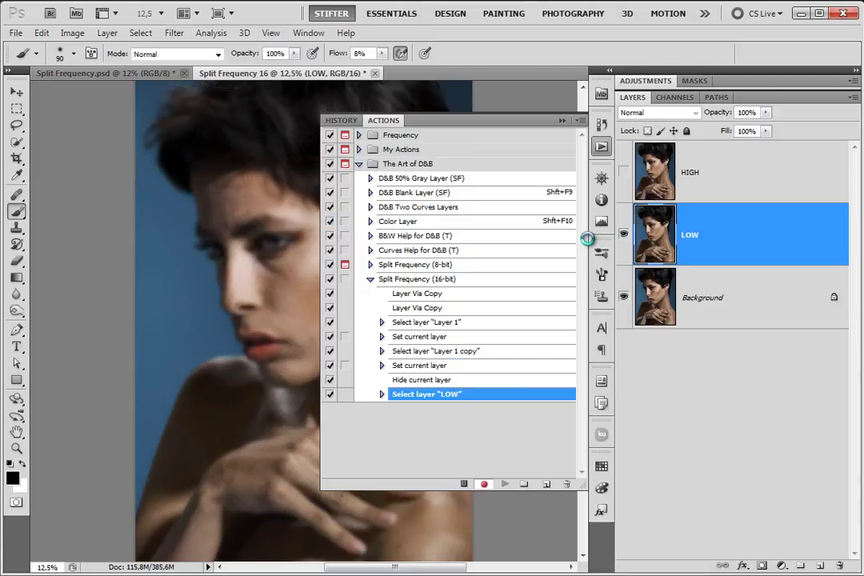
Step: Show the HIGH layer and run Apply Image on it with the inverted LOW layer, Add blending, 100% opacity, scale 2 and offset 0
left_click(624, 172)
left_click(728, 182)
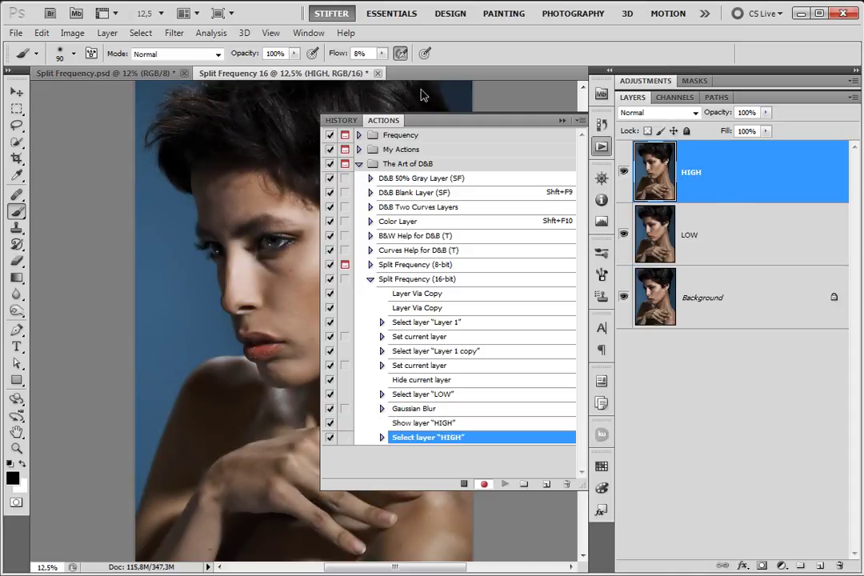
left_click(73, 33)
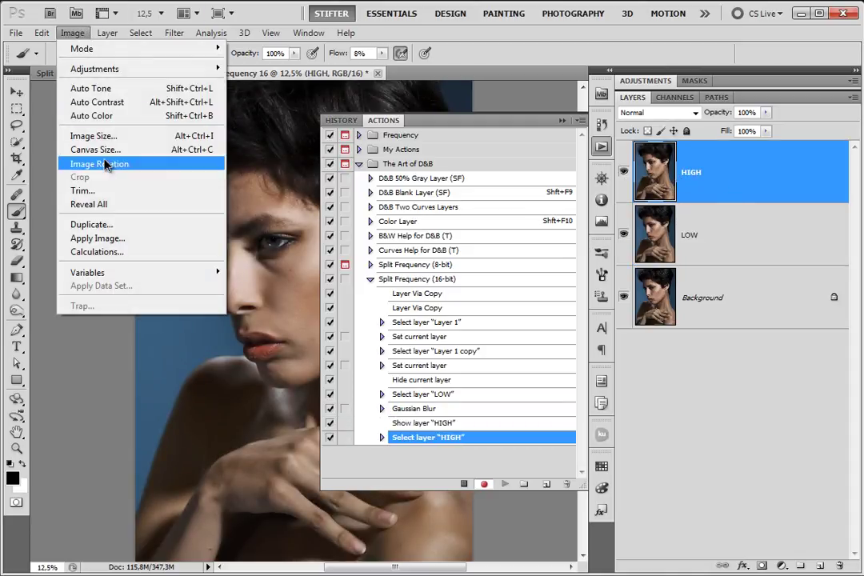
left_click(128, 240)
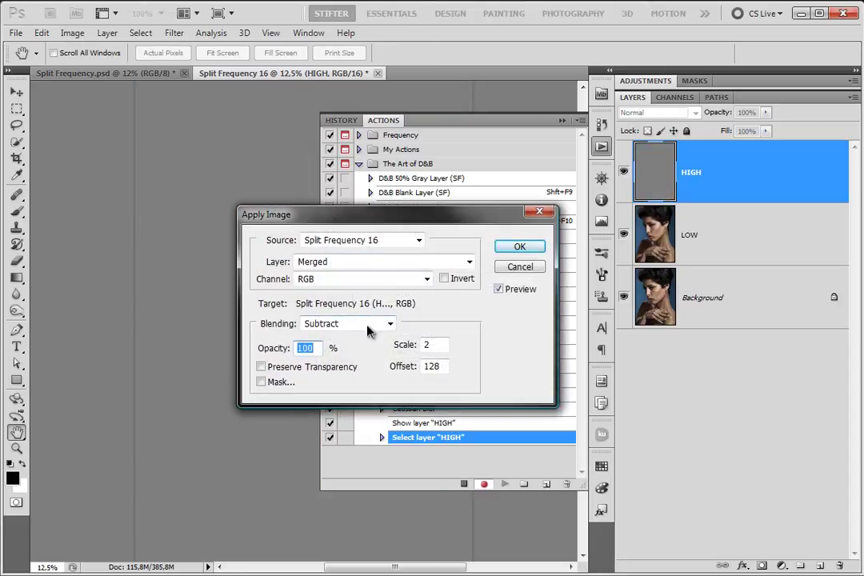
left_click(358, 262)
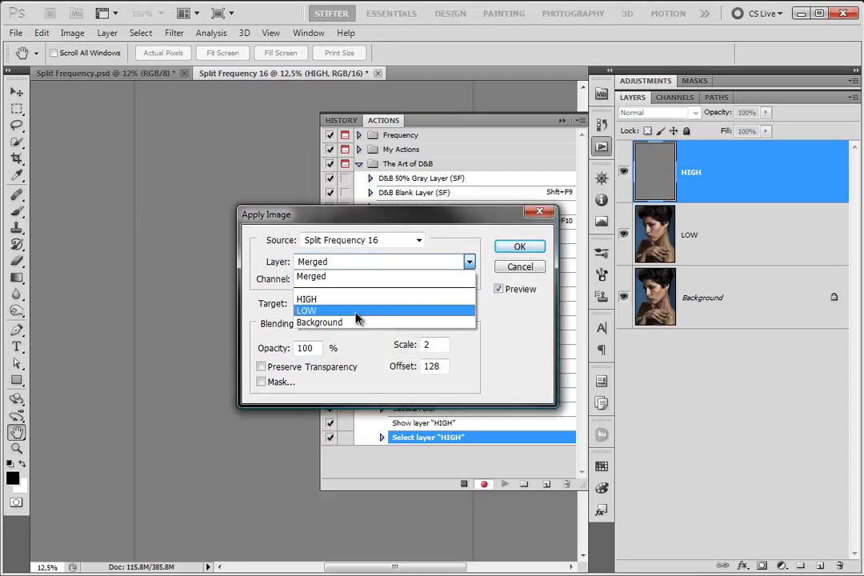
left_click(358, 311)
left_click(388, 323)
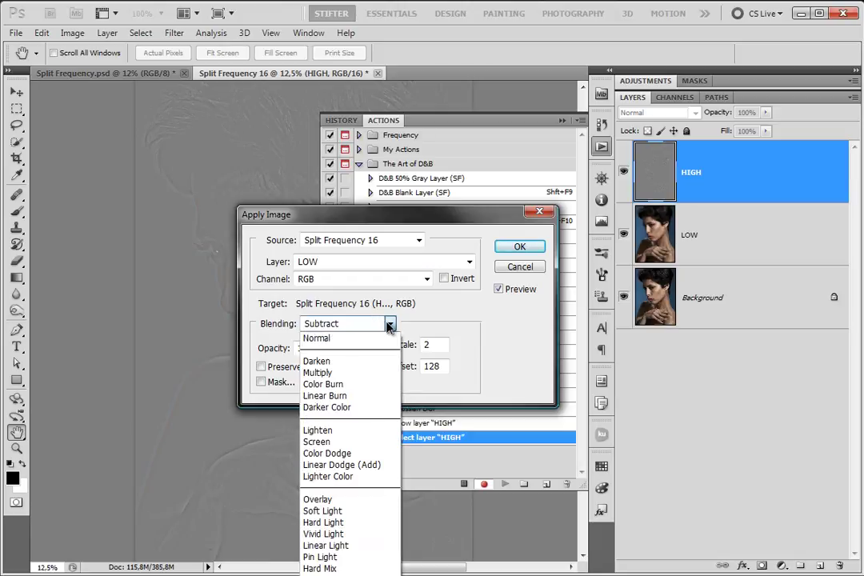
left_click(332, 572)
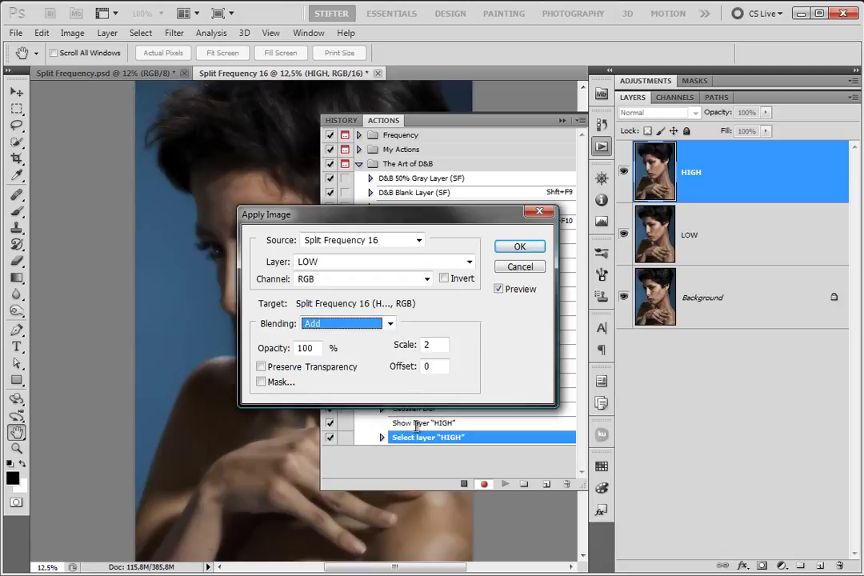
left_click(462, 279)
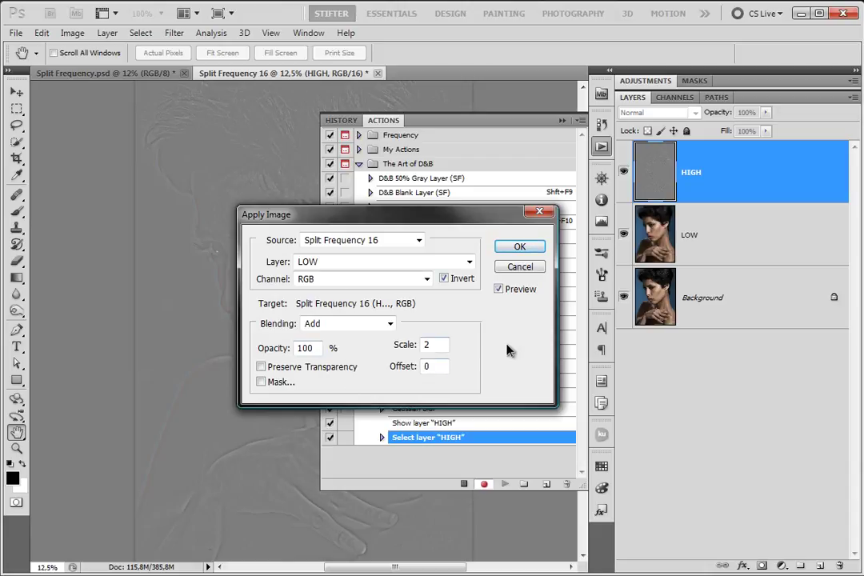
left_click(519, 248)
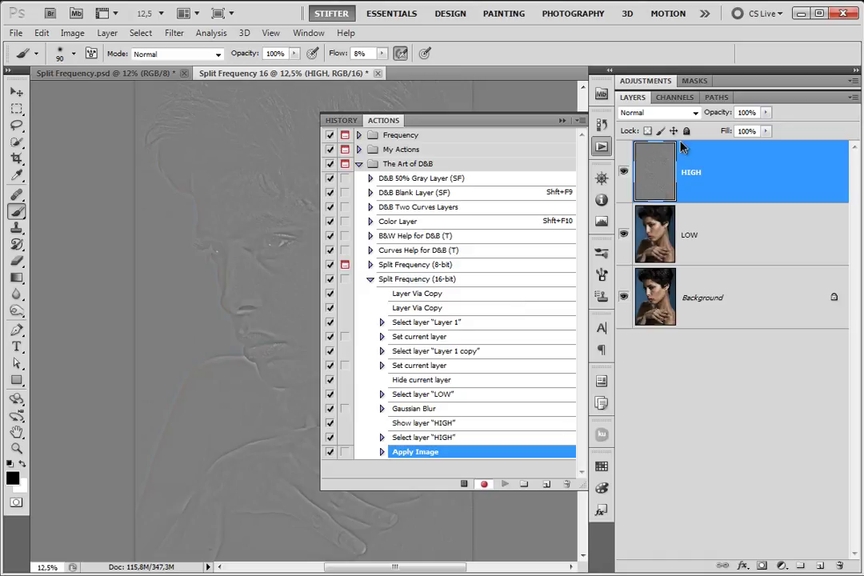
Step: Set the HIGH layer's blend mode to Linear Light and duplicate the layer
left_click(695, 112)
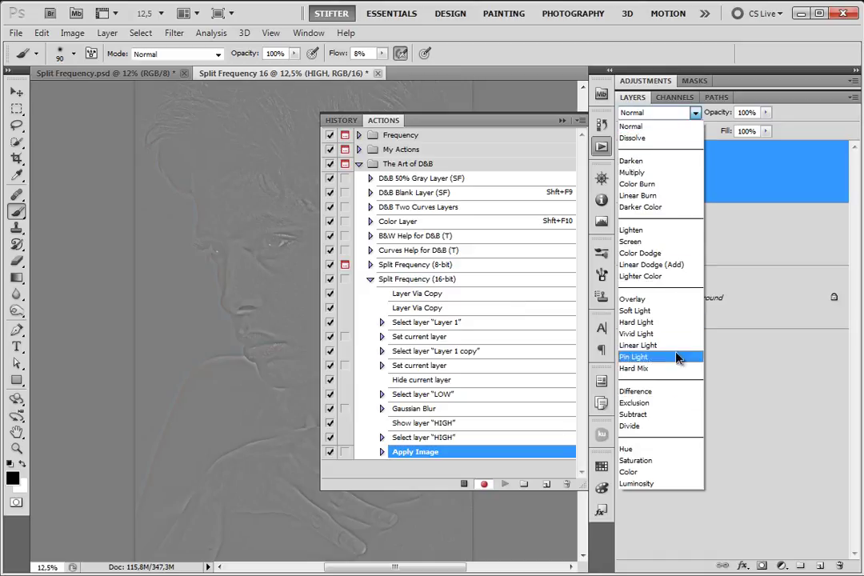
left_click(638, 344)
left_click_drag(727, 191, 800, 565)
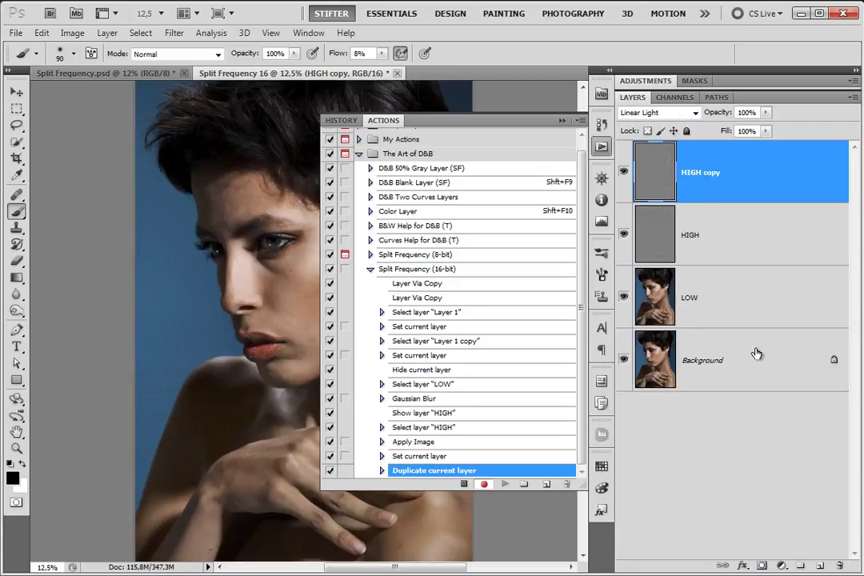
Step: Clip the HIGH copy to the HIGH layer and set the copy's blend mode to Normal
left_click(780, 205, "alt")
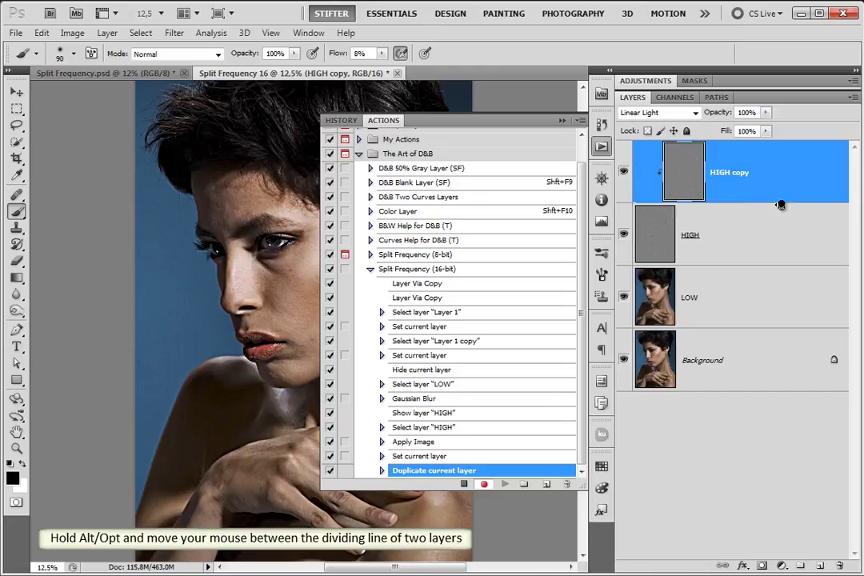
left_click(669, 116)
left_click(671, 128)
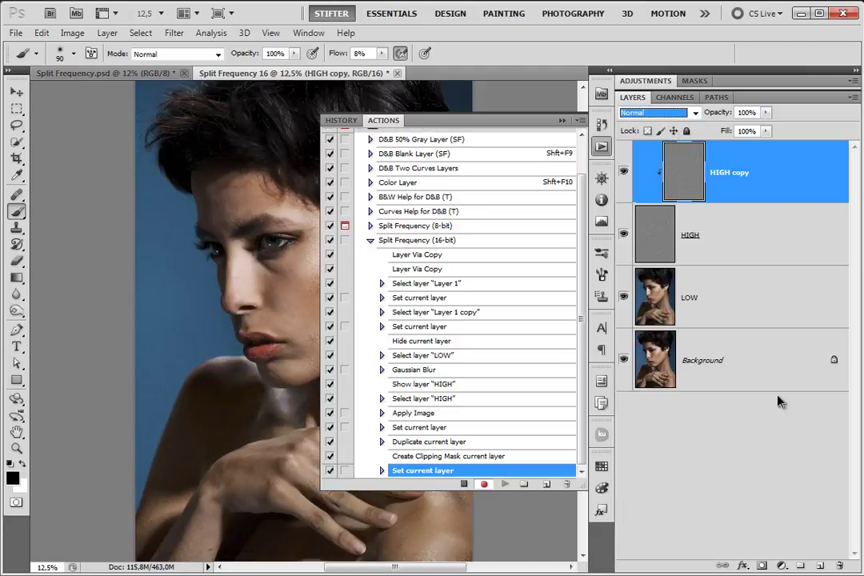
Step: Add a white layer mask to the HIGH copy layer and make the composite RGB channel active again
left_click(763, 565)
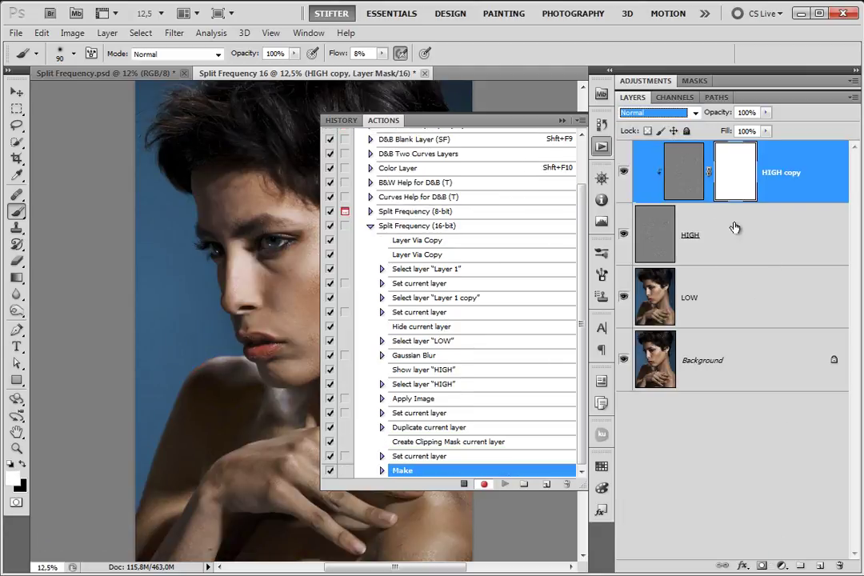
key("ctrl+2")
Step: Group the HIGH copy, HIGH and LOW layers into a new Pass Through group named Split Frequency (16-bit)
left_click(772, 308, "shift")
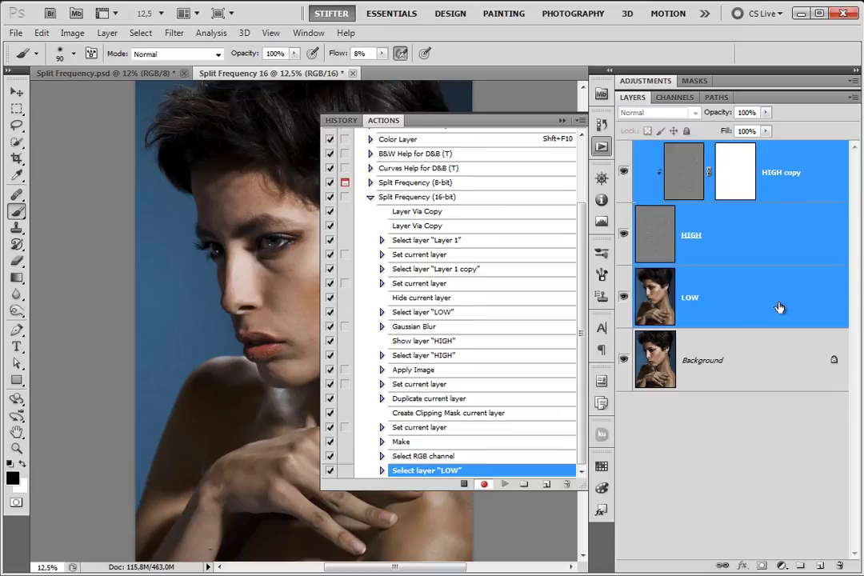
left_click_drag(787, 301, 800, 564)
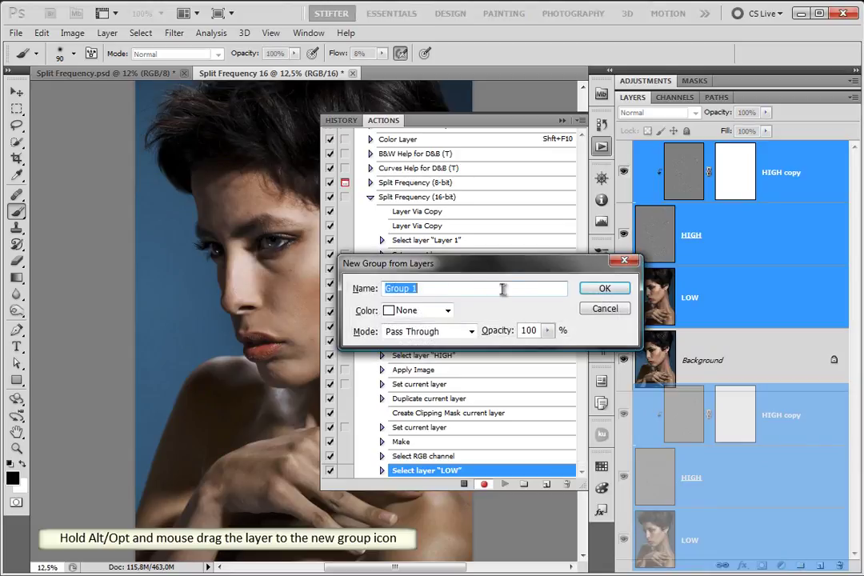
right_click(502, 290)
left_click(545, 355)
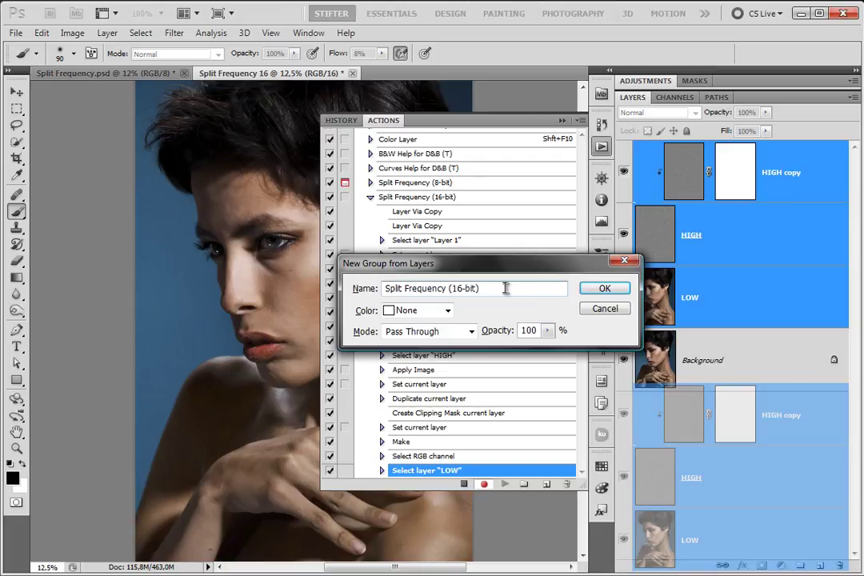
type("(16-bit)")
key("Return")
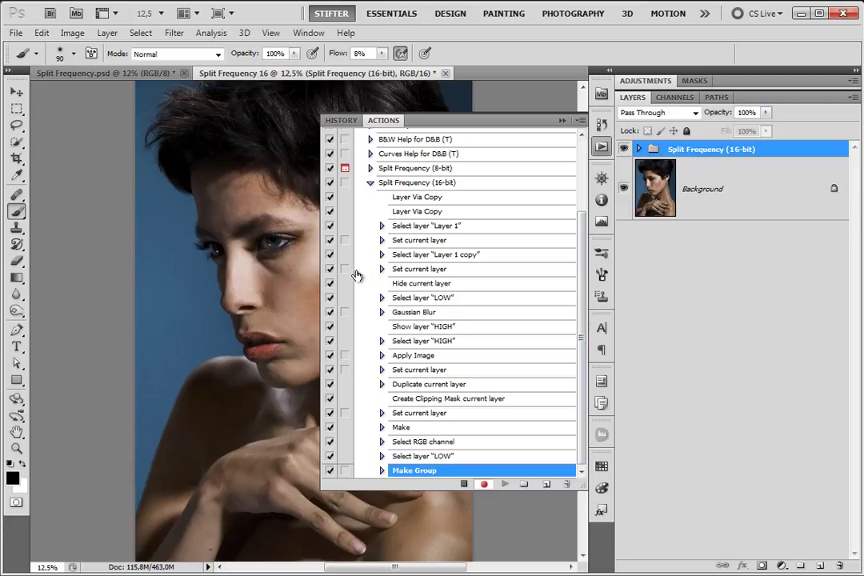
Step: Enable dialog display for the Gaussian Blur and Apply Image steps of the 16-bit action and stop recording
left_click(345, 313)
left_click(345, 356)
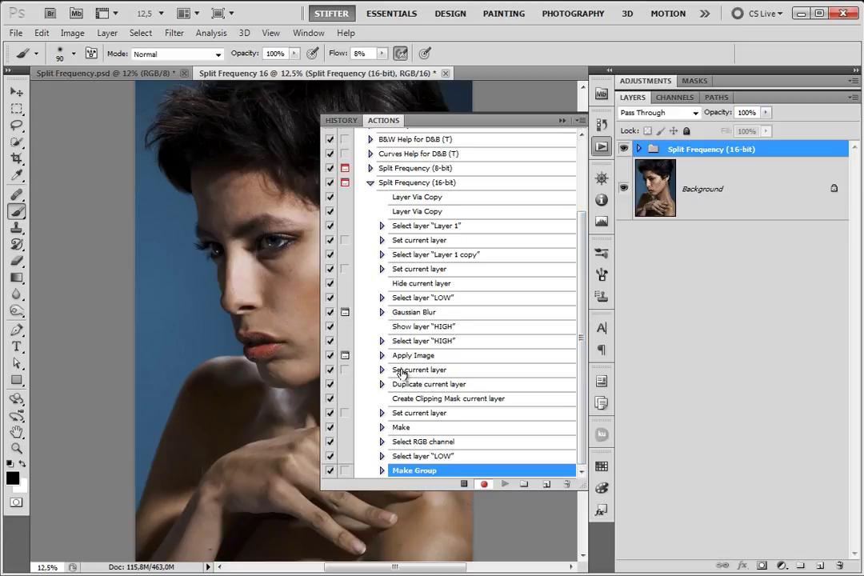
left_click(461, 485)
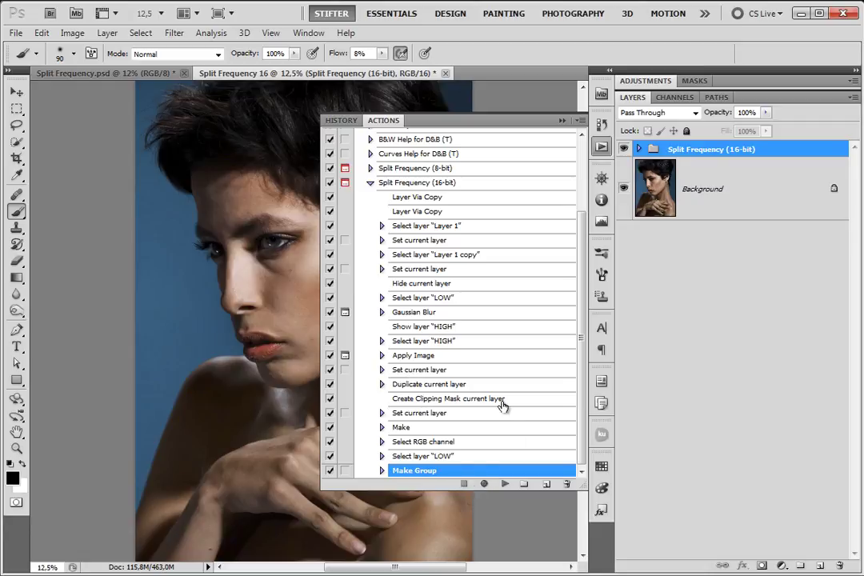
Step: Select the Split Frequency (16-bit) action and delete the layer group of the same name with its contents
left_click(381, 183)
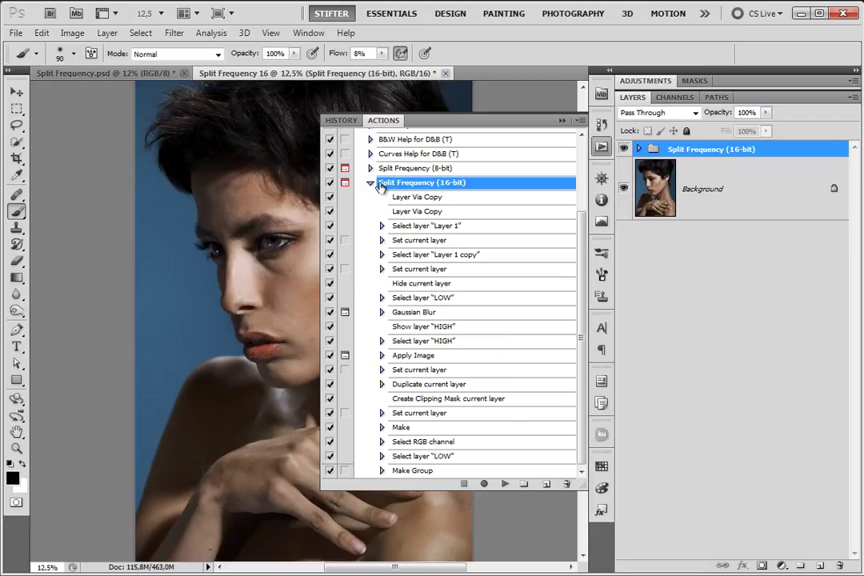
left_click(840, 566)
left_click(145, 314)
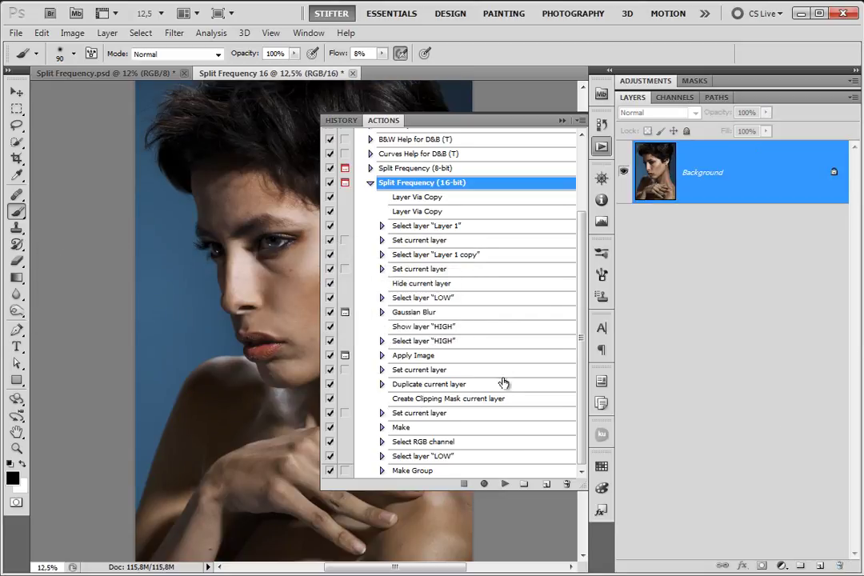
Step: Play the Split Frequency (16-bit) action on the Background layer, accepting the recorded Gaussian Blur and Apply Image settings
left_click(504, 485)
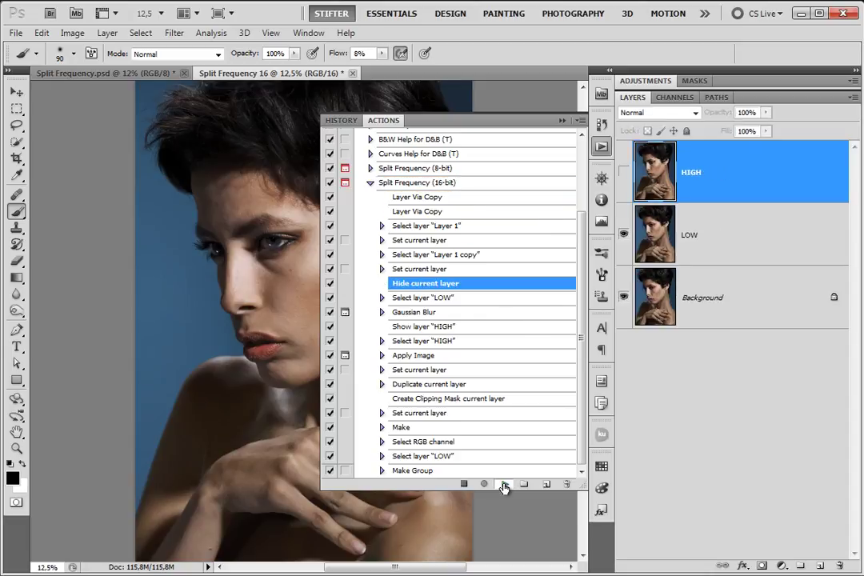
left_click(578, 192)
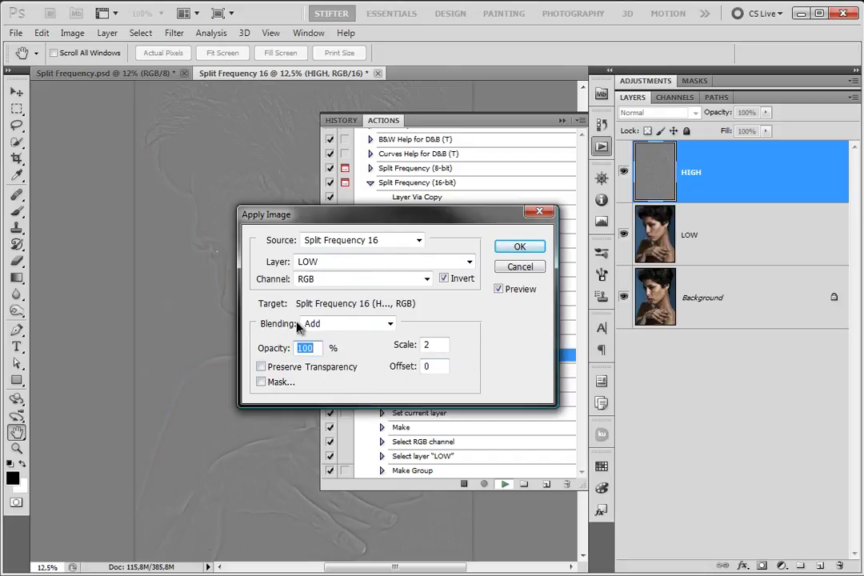
left_click(511, 248)
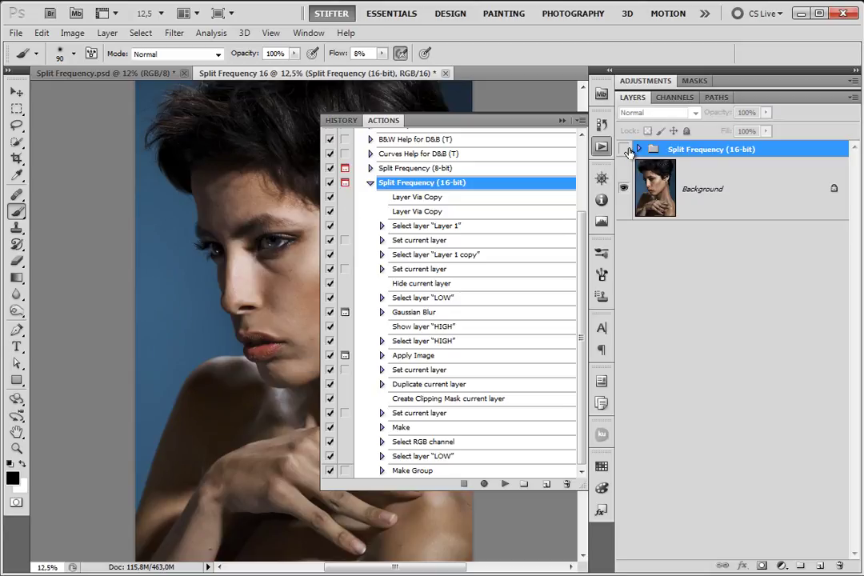
Step: Collapse the Split Frequency (16-bit) action's step list and delete the layer group produced by the test run
left_click(370, 183)
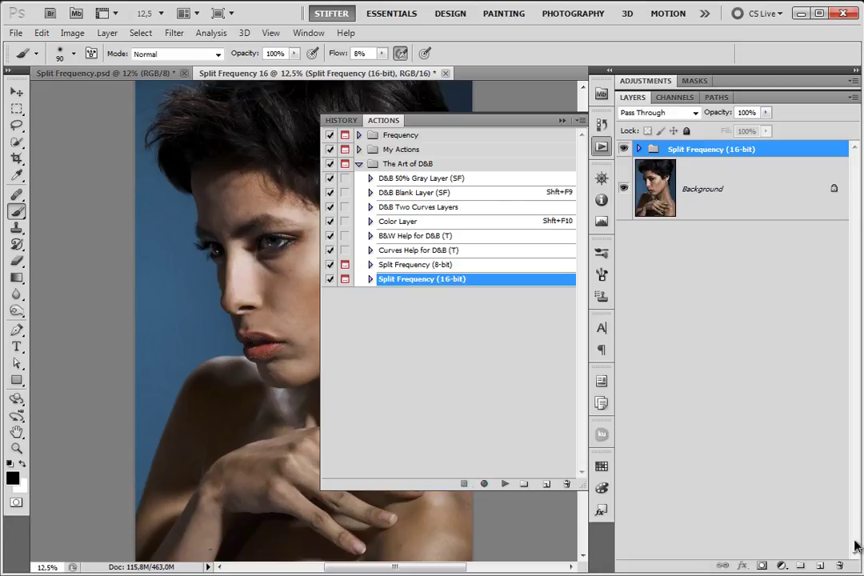
key("Delete")
left_click(145, 314)
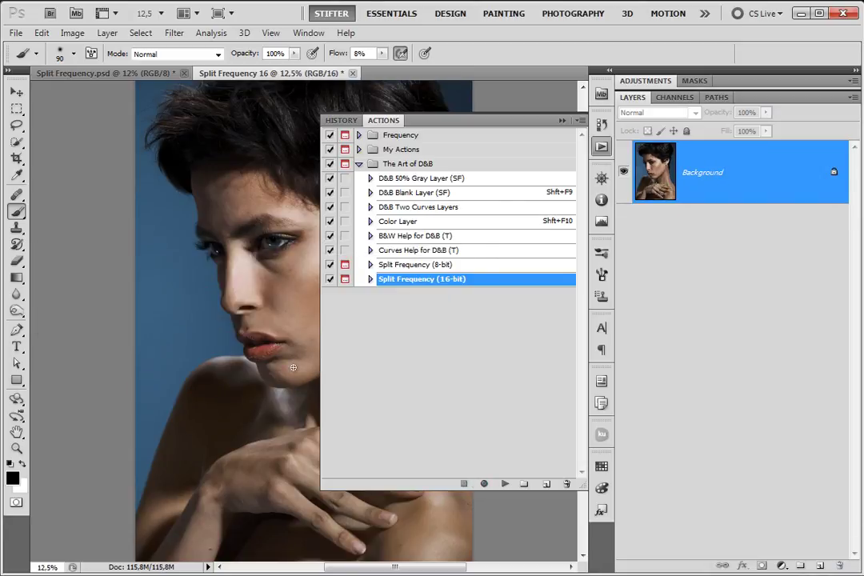